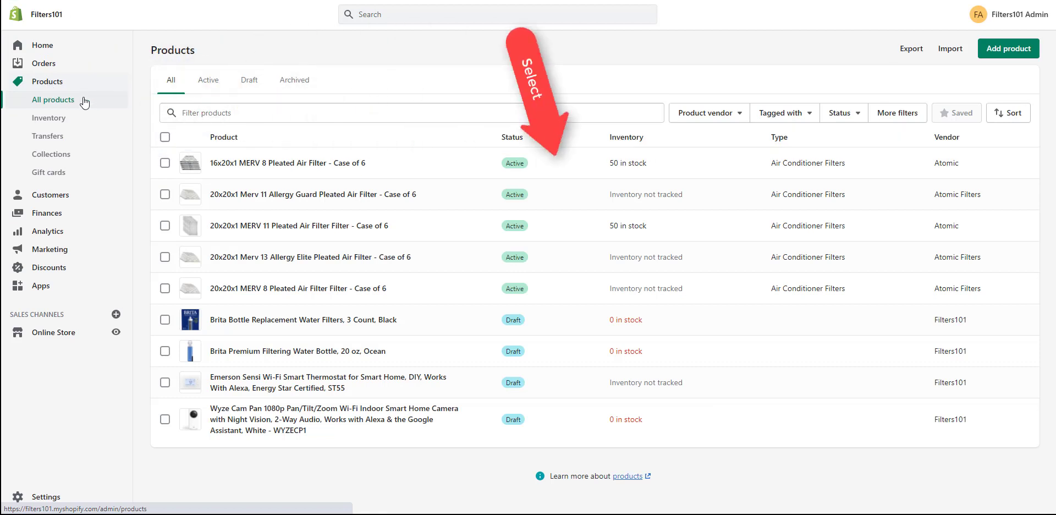
Create a new product titled '16x20x1 MERV 13 Pleated Air Filter Case of 6'.
left_click(1000, 54)
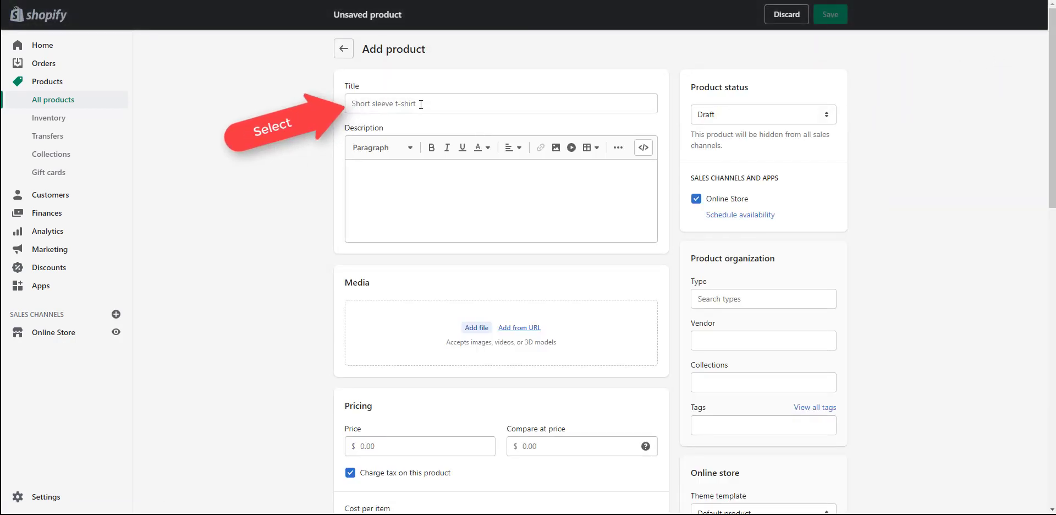
left_click(420, 104)
type("16x20x1 MERV 13 Pleated Air Filter Case of 6")
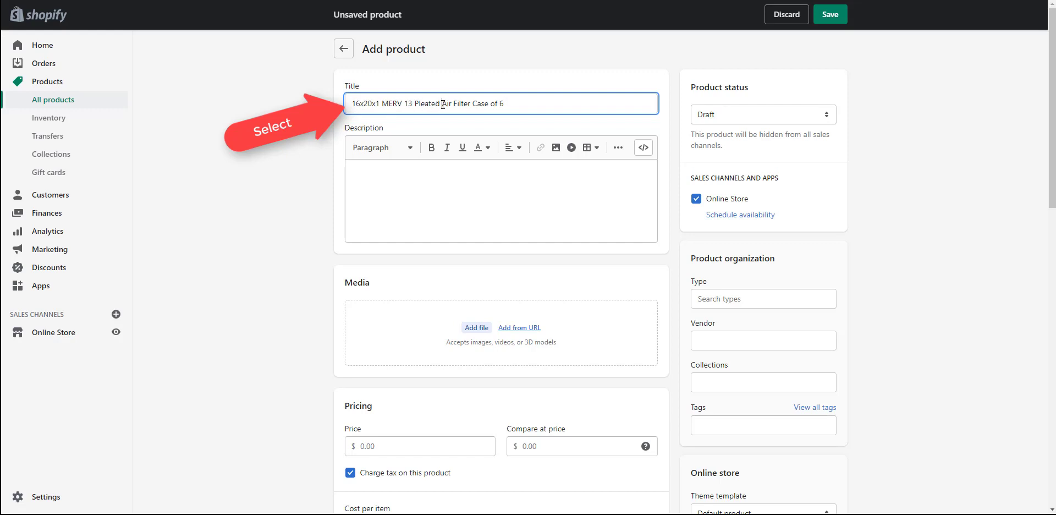
left_click_drag(442, 104, 471, 105)
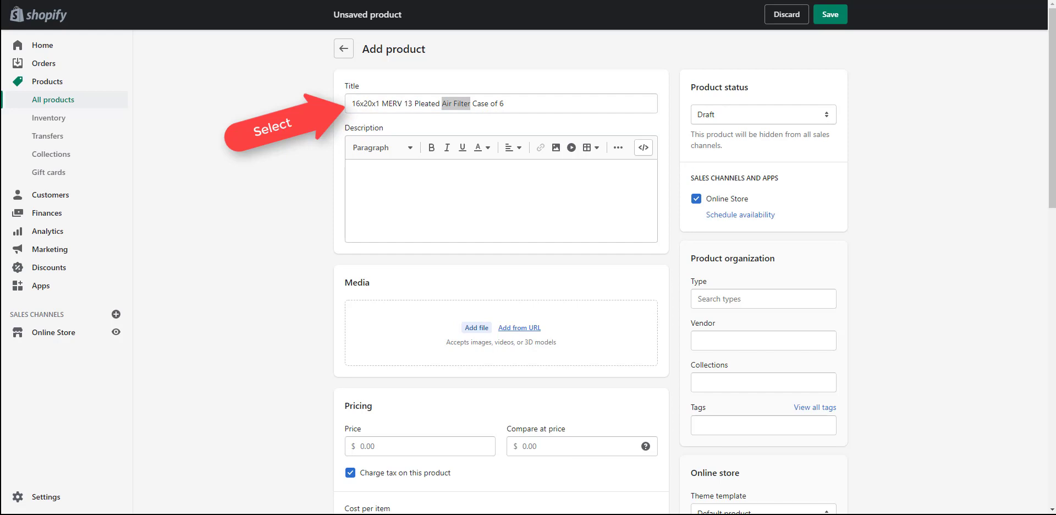
Paste the filter intro and six feature bullets, including Actual Size 15.5x19.5x.75, into Description.
left_click(397, 171)
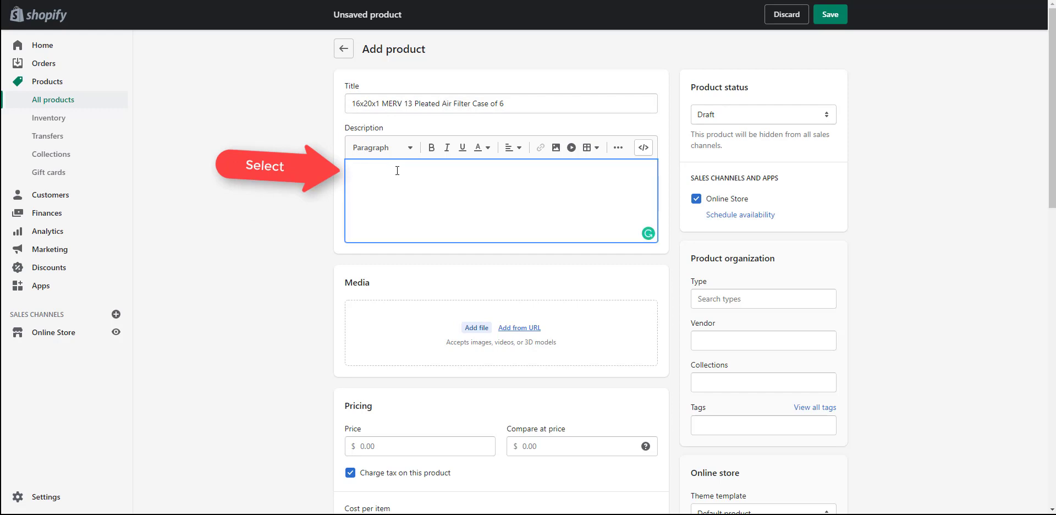
type("16x20x1 air filters, furnace filters, air conditioner filters and HVAC filters. Replacement AC Furnace filters from Atomic Filters are high quality AC filters Made in the USA . SUPERIOR QUALITY: Made in the USA from 100% high performance mechanical synthetic media MERV 13: Filters contaminants like dust, pollen, mold spores, and dust mites Actual Size 15.5x19.5x.75 AIR QUALITY: reduce pollen, dust, mold spores and dust mites, and other fibers from the air in your home ENERGY SAVING: Pleated for increased particle holding capacity and airflow efficiency. By decreasing the airflow drag your system operate more efficiently SYSTEM PROTECTION: Keeps HVAC coils free of dust and allows them to operate at optimal efficiency. Filters should be changed every 1 to 3 months")
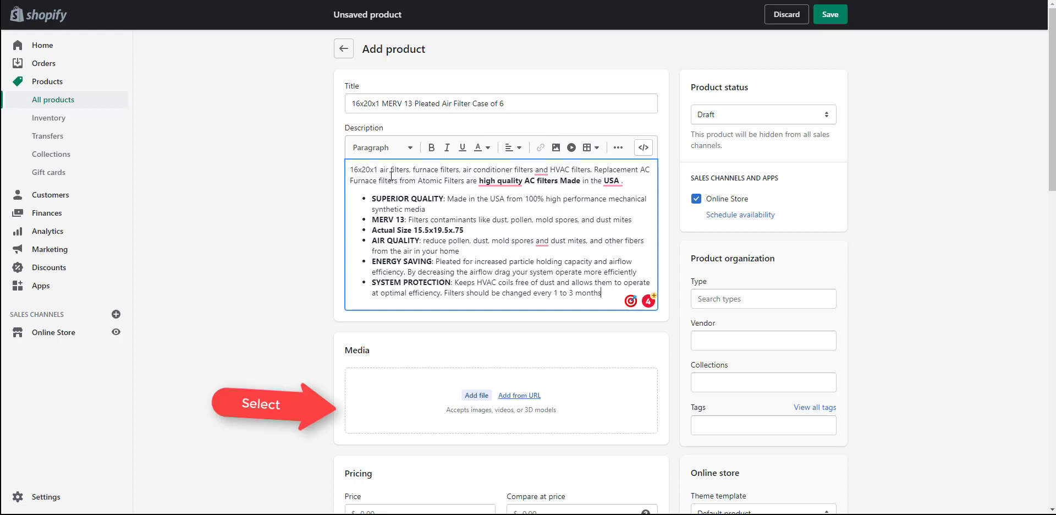
Upload the stacked pleated filter case image and the Atomic 6-pack image to Media.
left_click(472, 399)
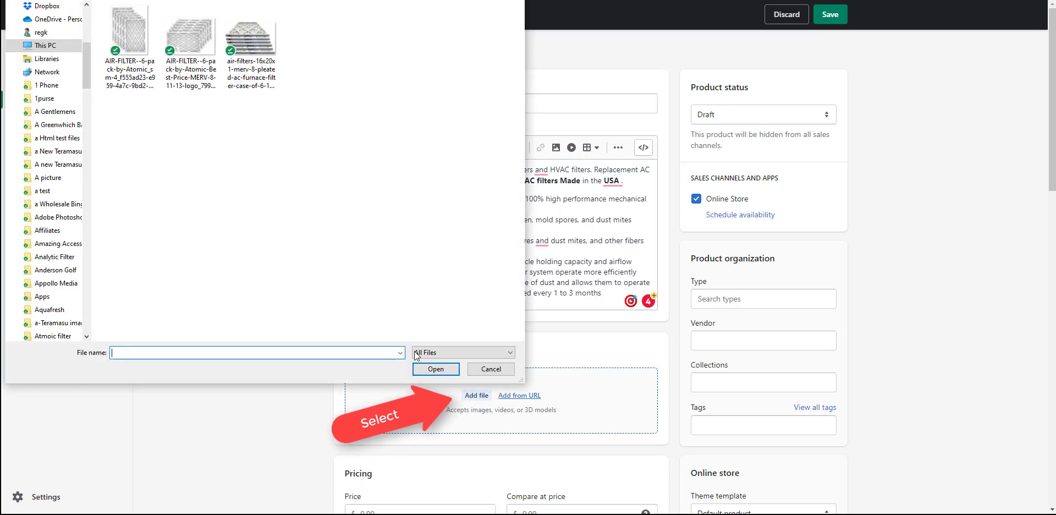
left_click(259, 34)
left_click(435, 368)
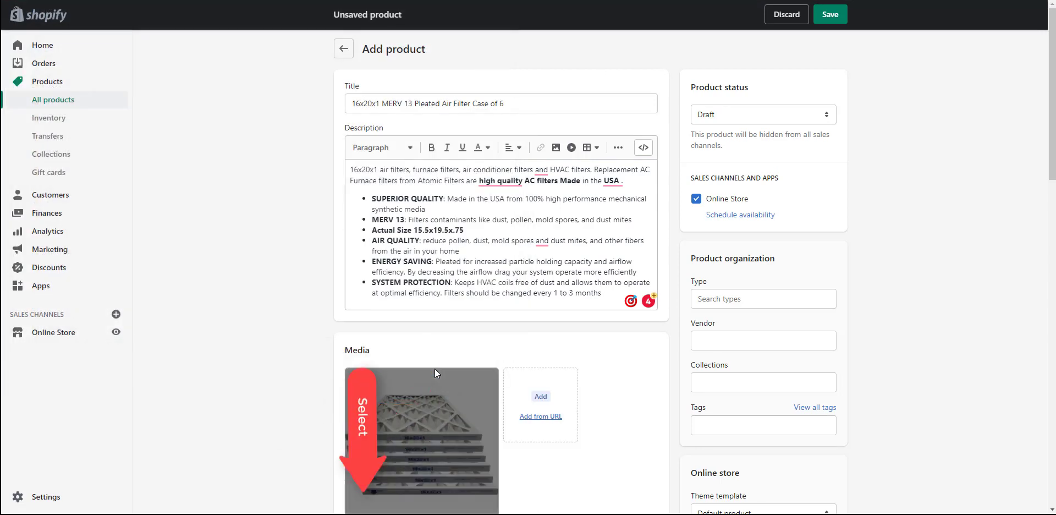
left_click(538, 402)
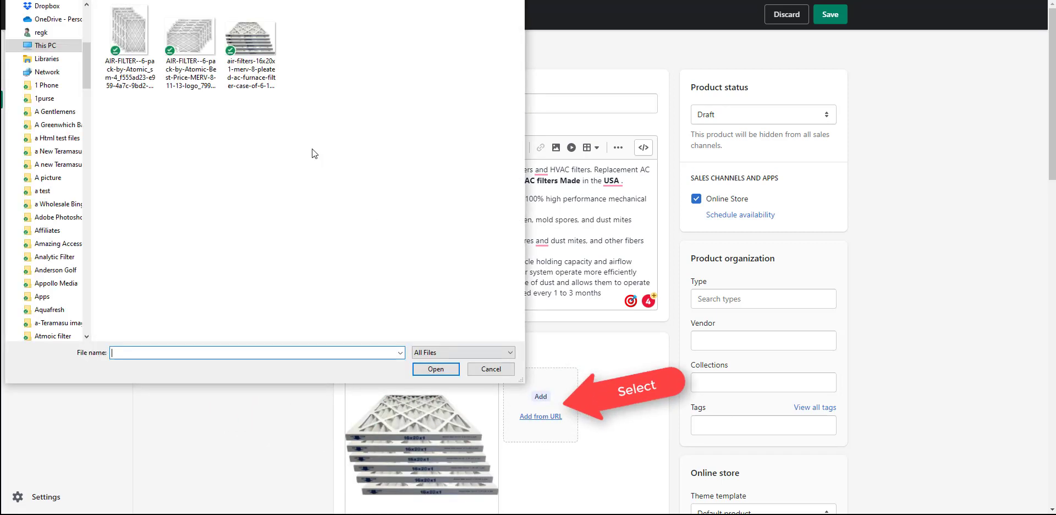
left_click(128, 28)
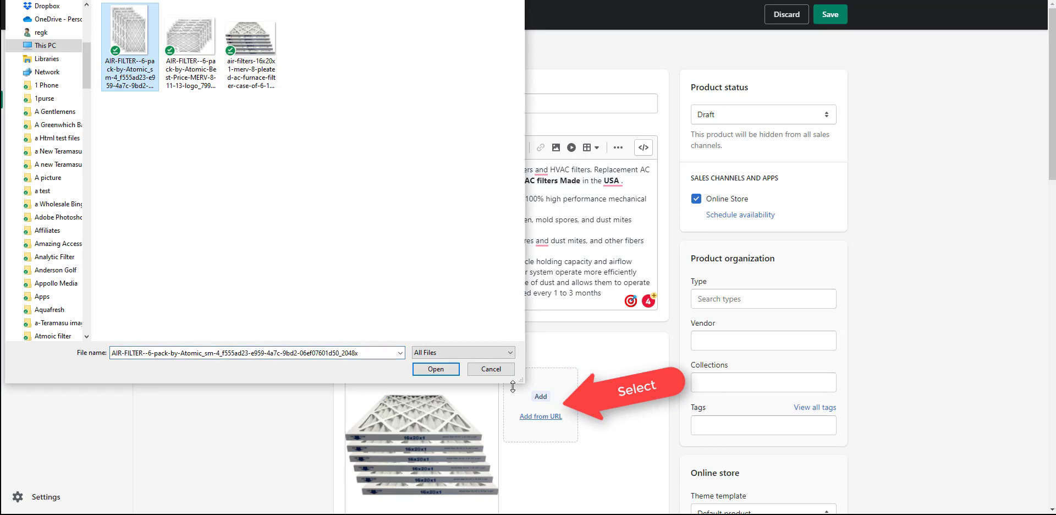
left_click(435, 368)
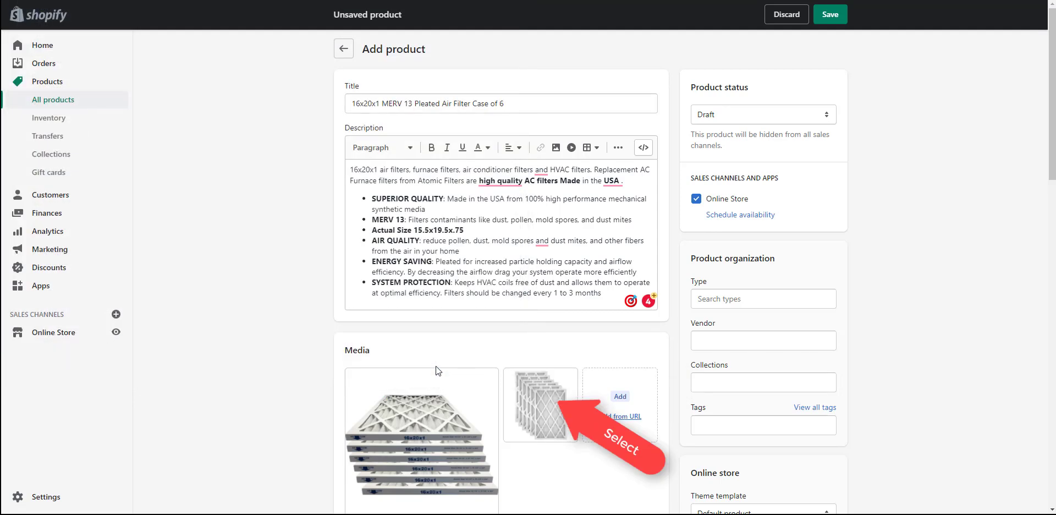
scroll(437, 366, "down", 4)
Enter Price 79.98 and Compare at price 109.95, leaving Cost per item blank.
left_click(393, 271)
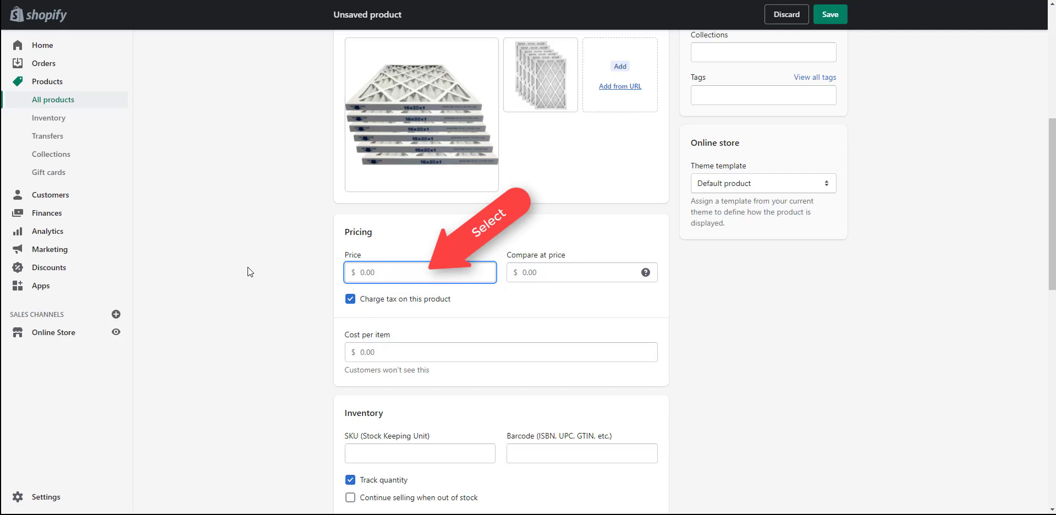
type("79.98")
left_click(530, 270)
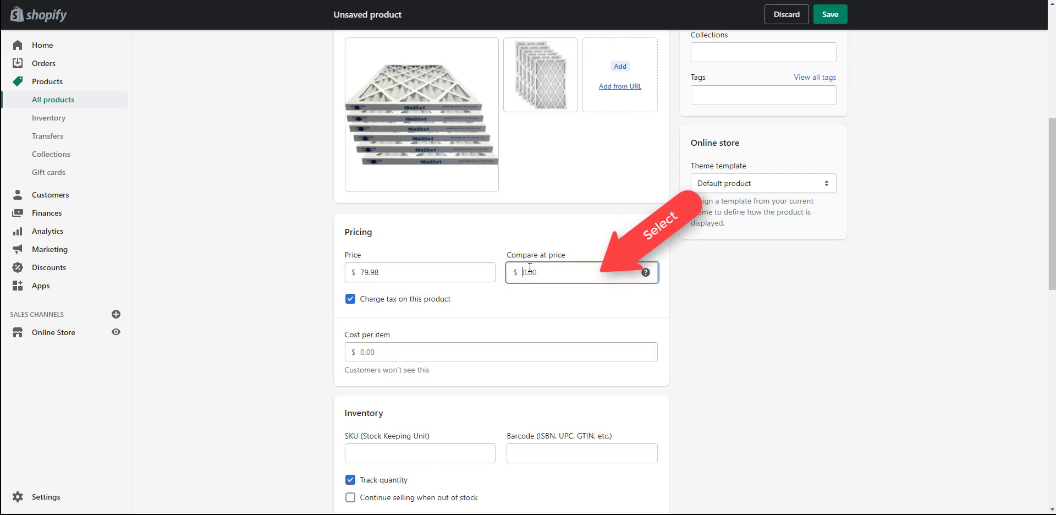
type("109.95")
left_click_drag(549, 272, 509, 271)
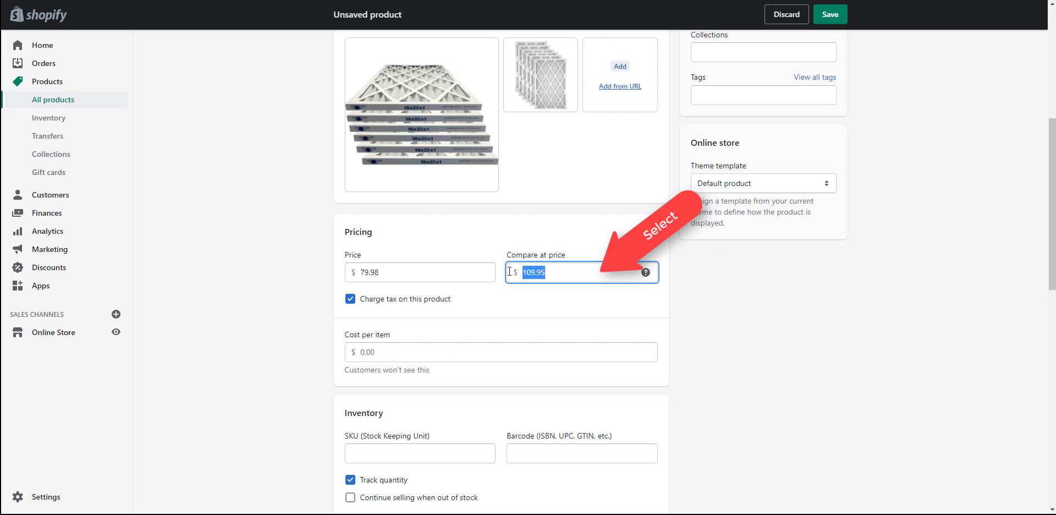
left_click(401, 269)
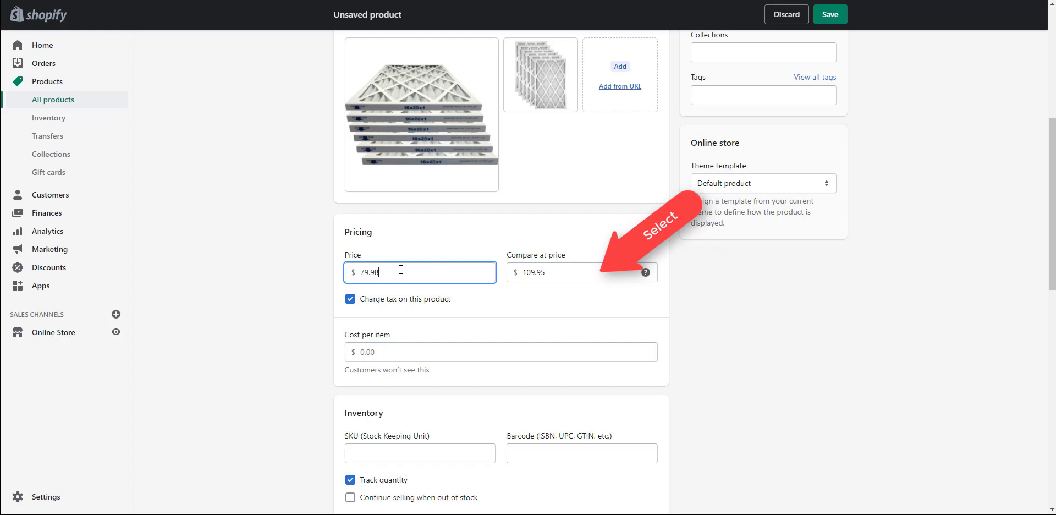
left_click(388, 355)
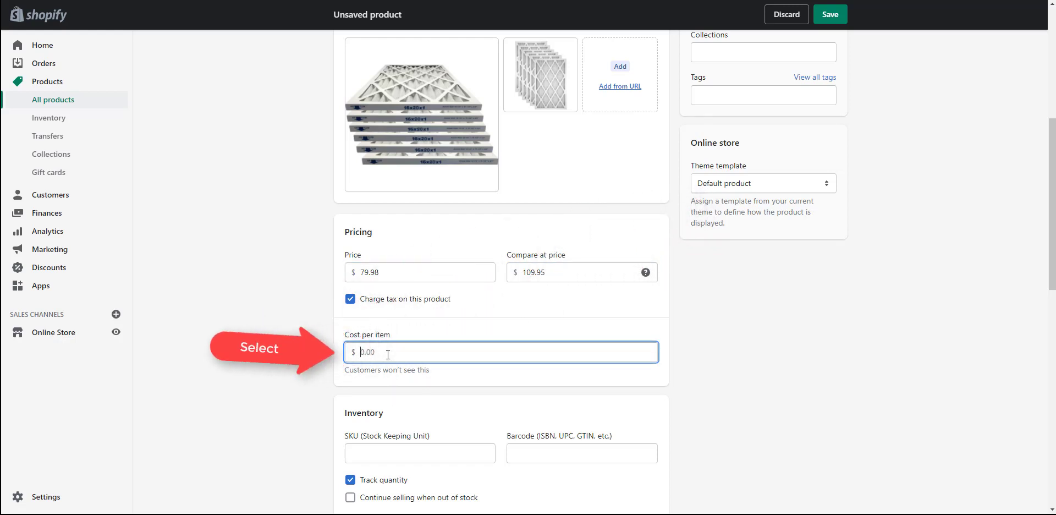
type("49")
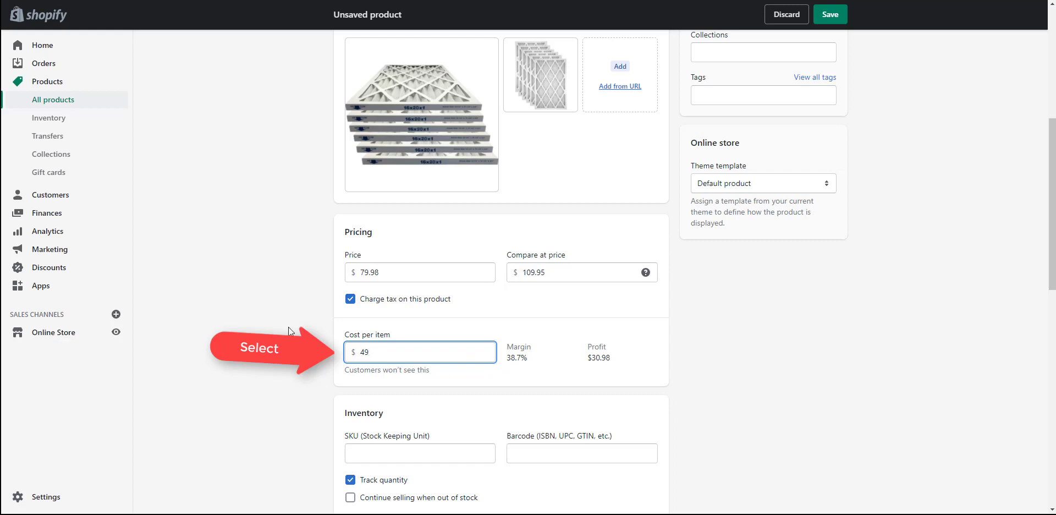
key("BackSpace")
key("BackSpace")
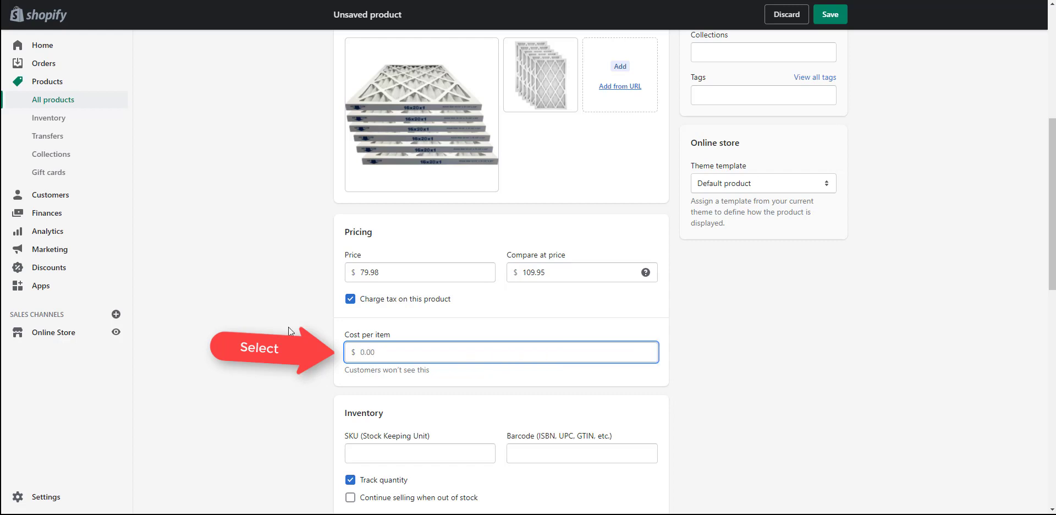
scroll(341, 305, "down", 3)
Paste SKU PF13.0116206P into the Inventory section.
left_click(366, 288)
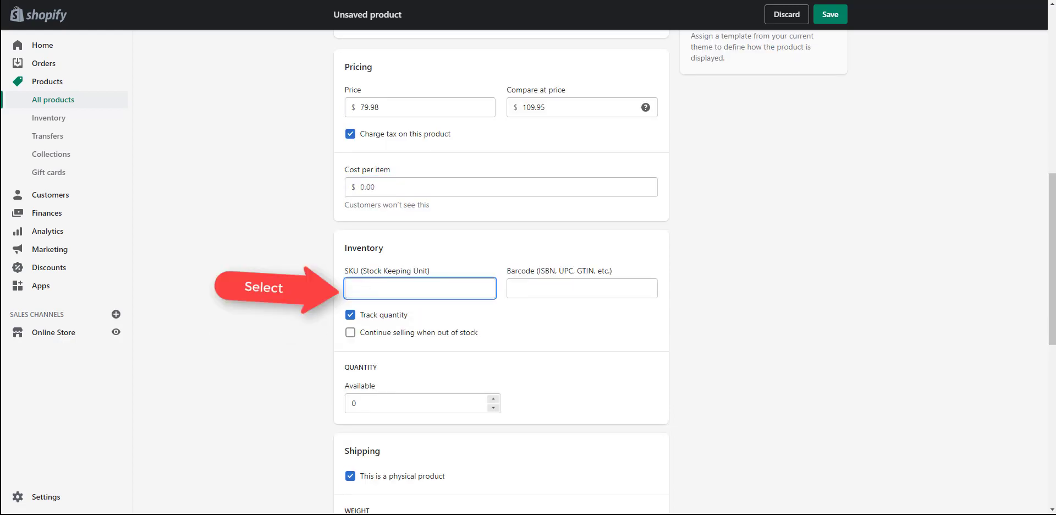
left_click(306, 290)
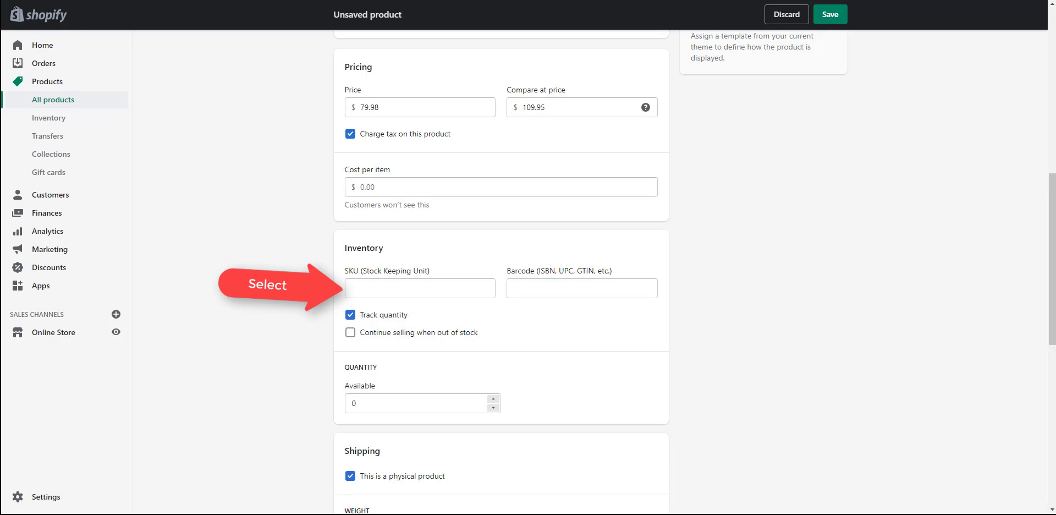
left_click(361, 290)
type("PF13.0116206P")
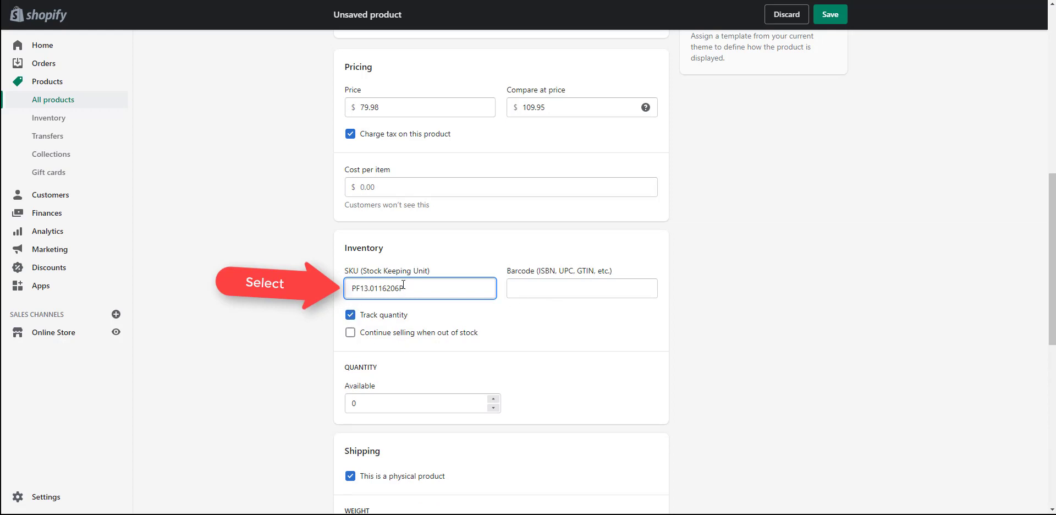
Keep quantity tracking on and set Available to 50 units.
left_click(350, 316)
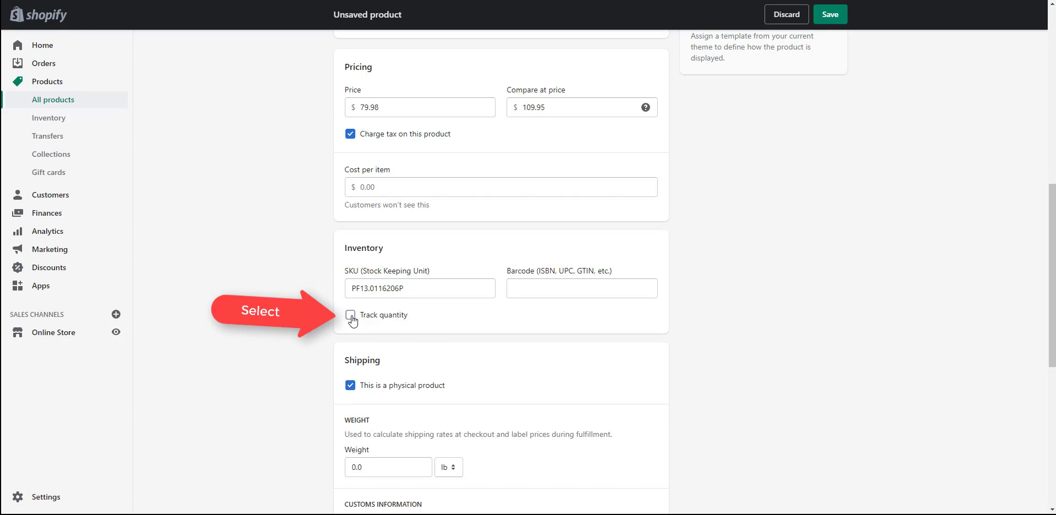
left_click(351, 316)
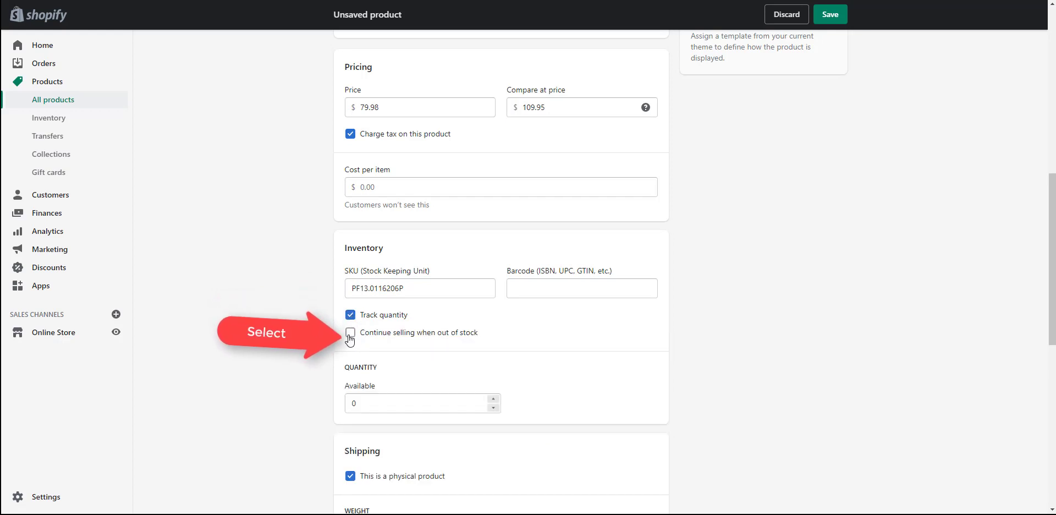
double_click(378, 406)
type("50")
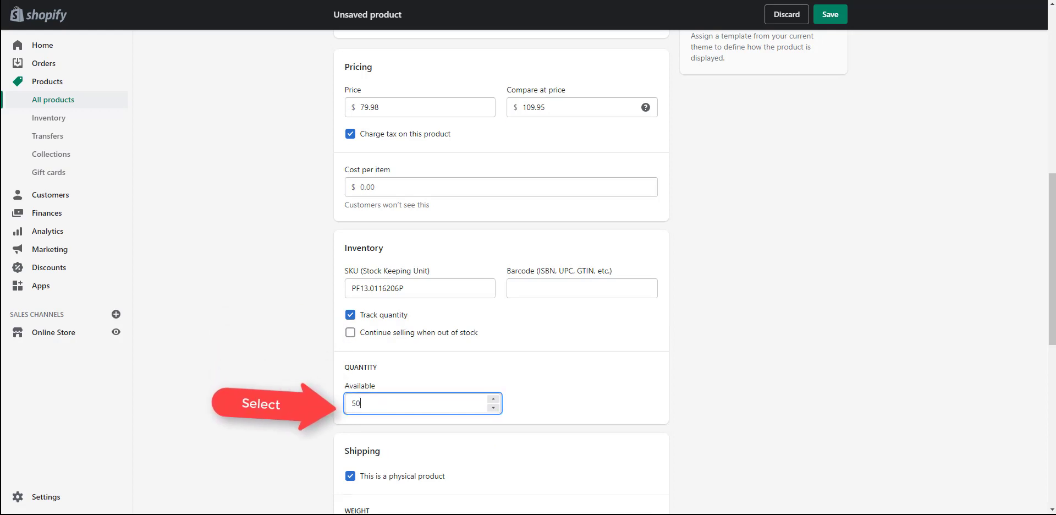
scroll(299, 357, "down", 2)
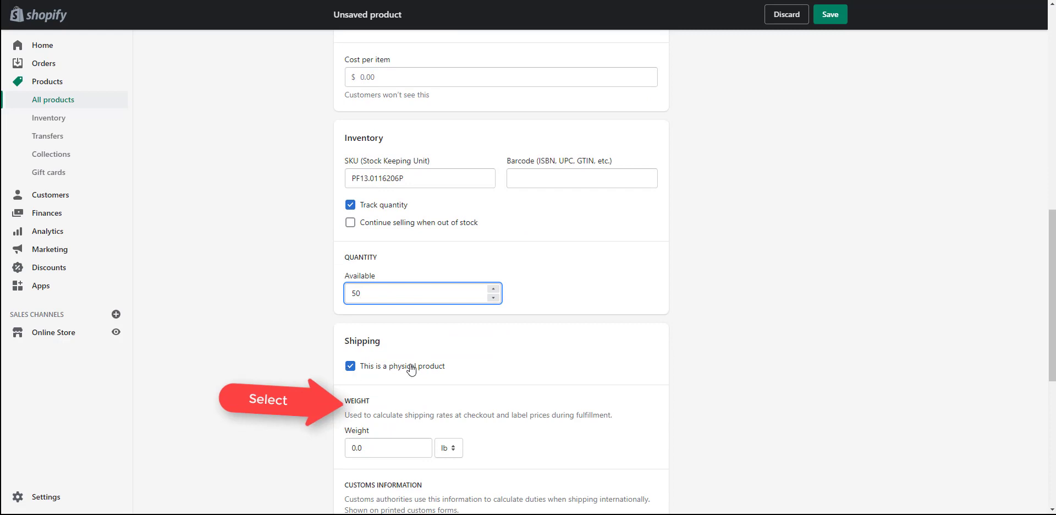
Keep it a physical product weighing 2.0 lb, with no country of origin chosen.
left_click(350, 367)
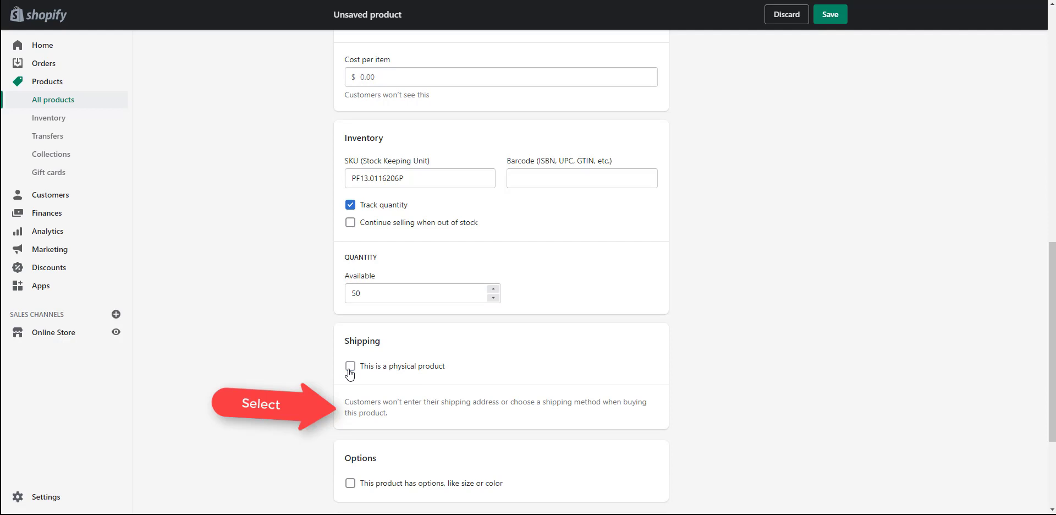
left_click(350, 367)
scroll(350, 373, "down", 2)
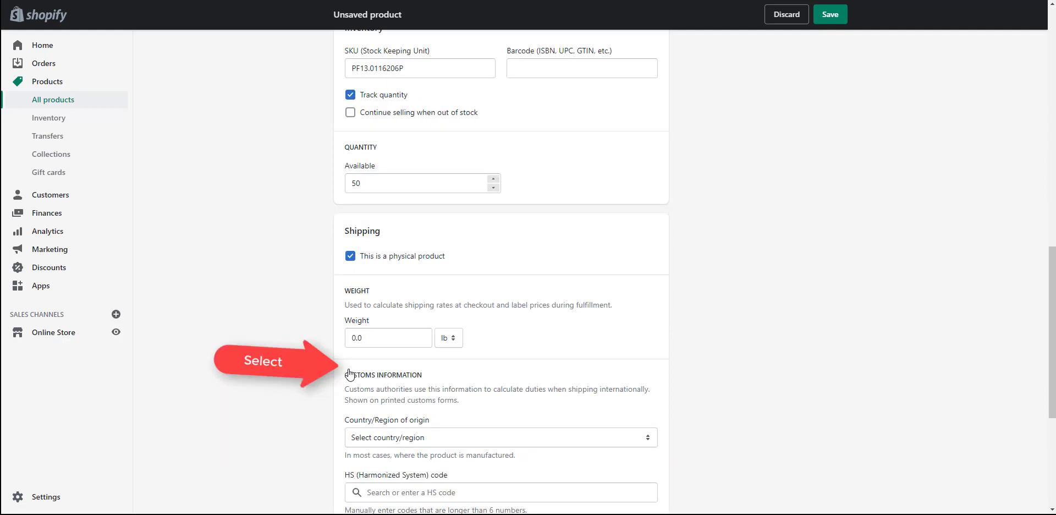
double_click(363, 337)
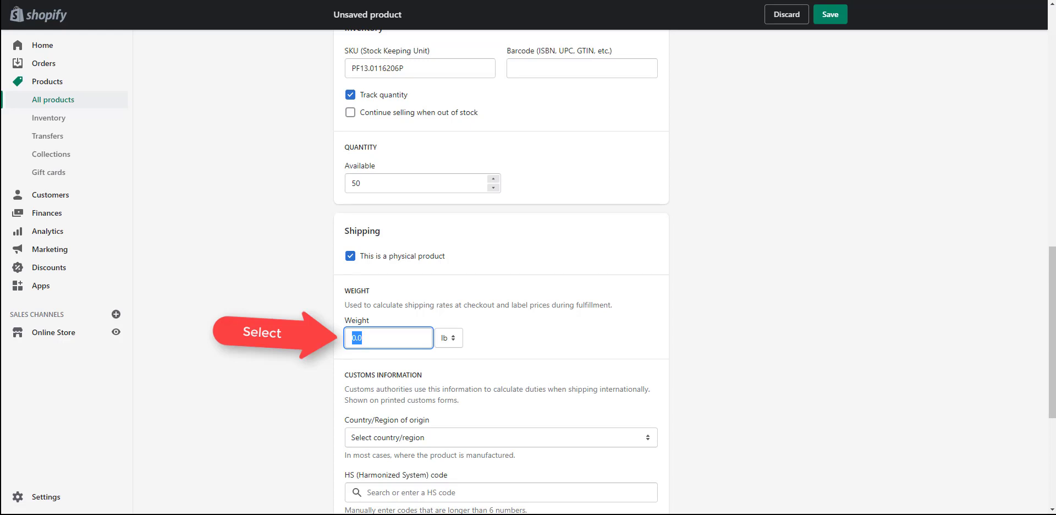
type("2.0")
left_click(448, 340)
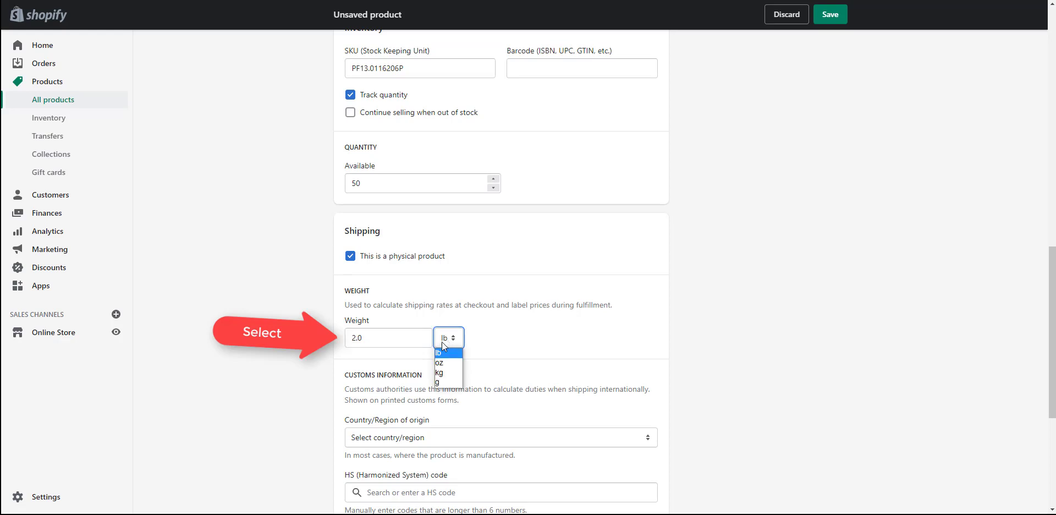
left_click(444, 352)
scroll(279, 317, "down", 2)
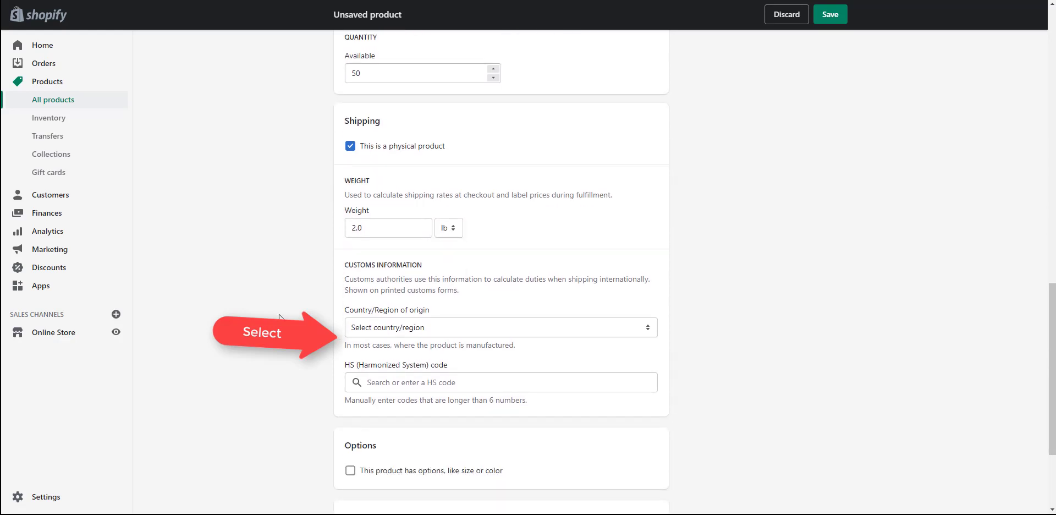
left_click(385, 327)
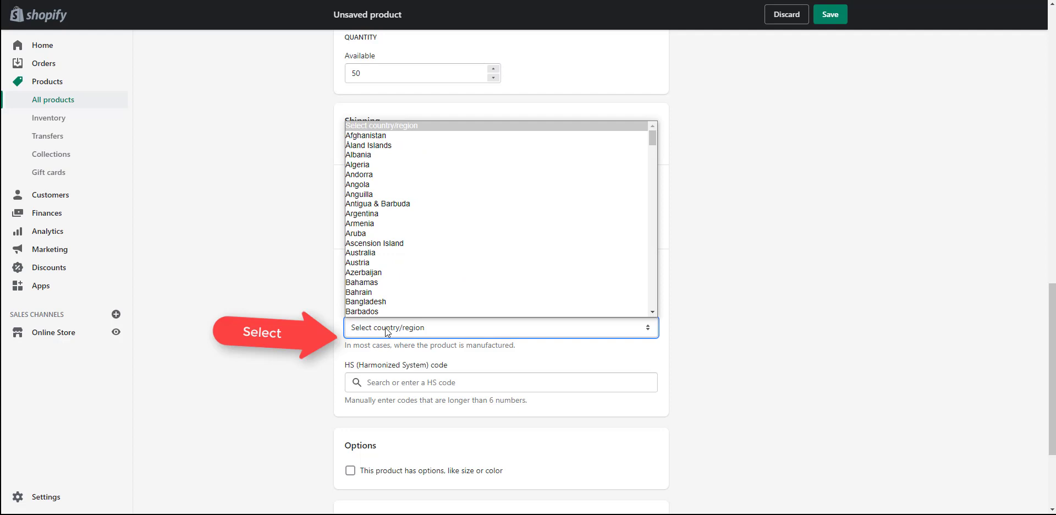
left_click(385, 328)
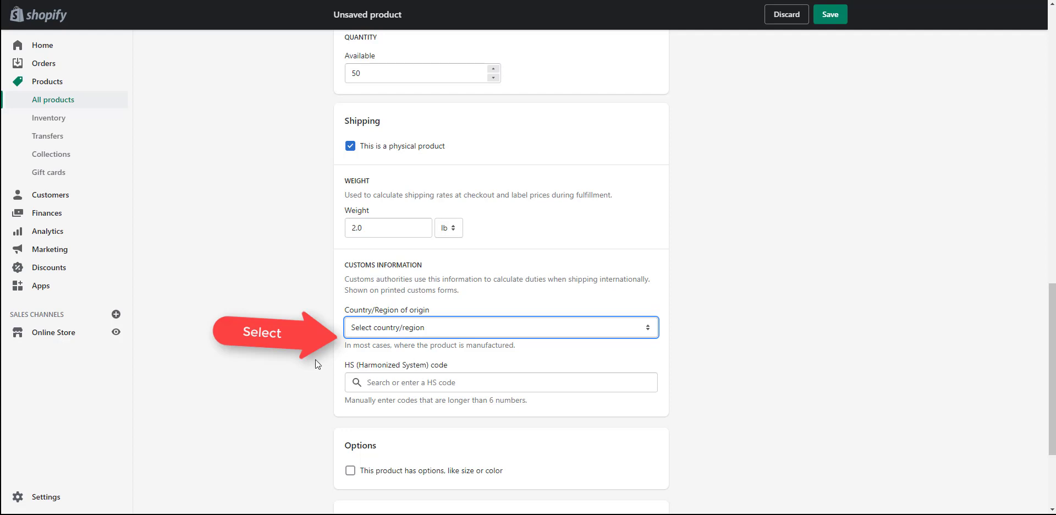
scroll(315, 358, "down", 2)
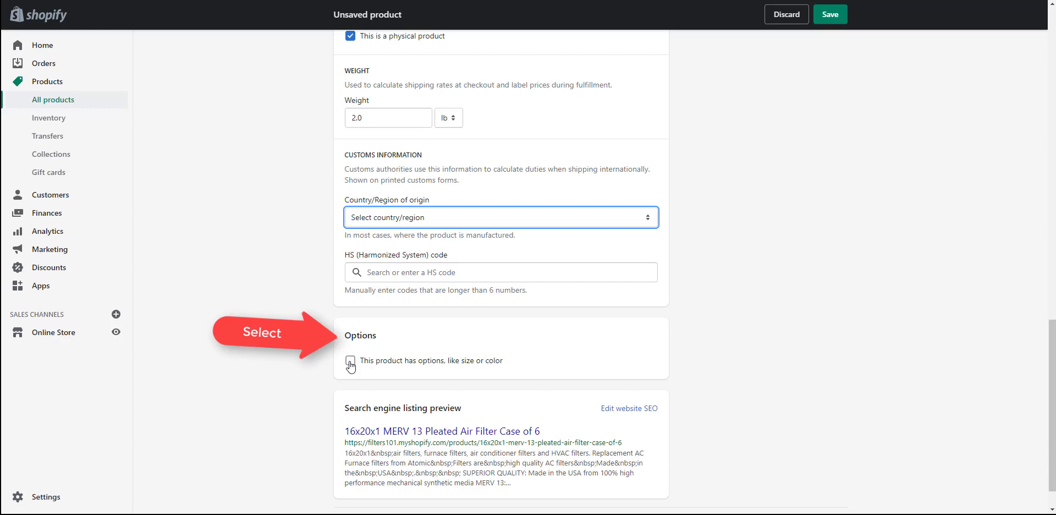
left_click(350, 361)
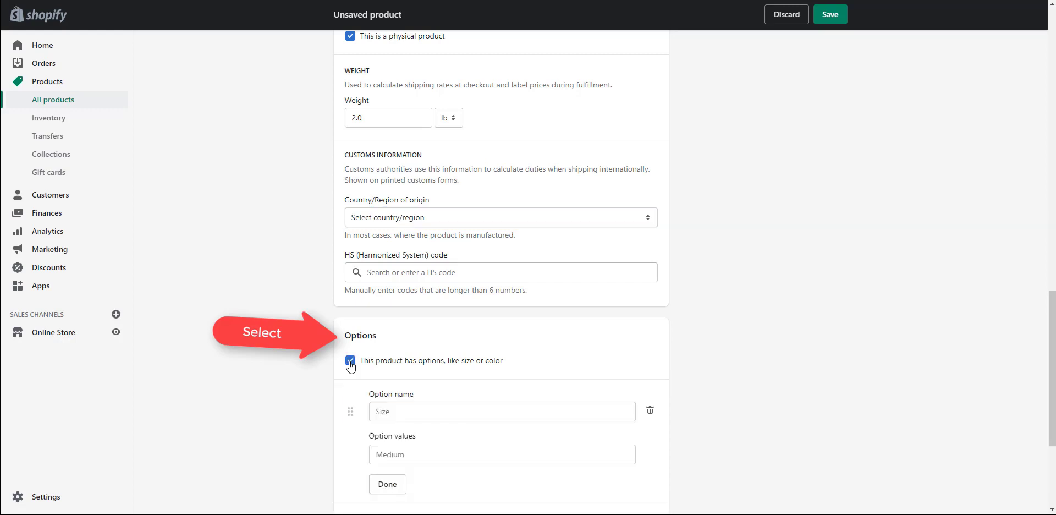
left_click(350, 361)
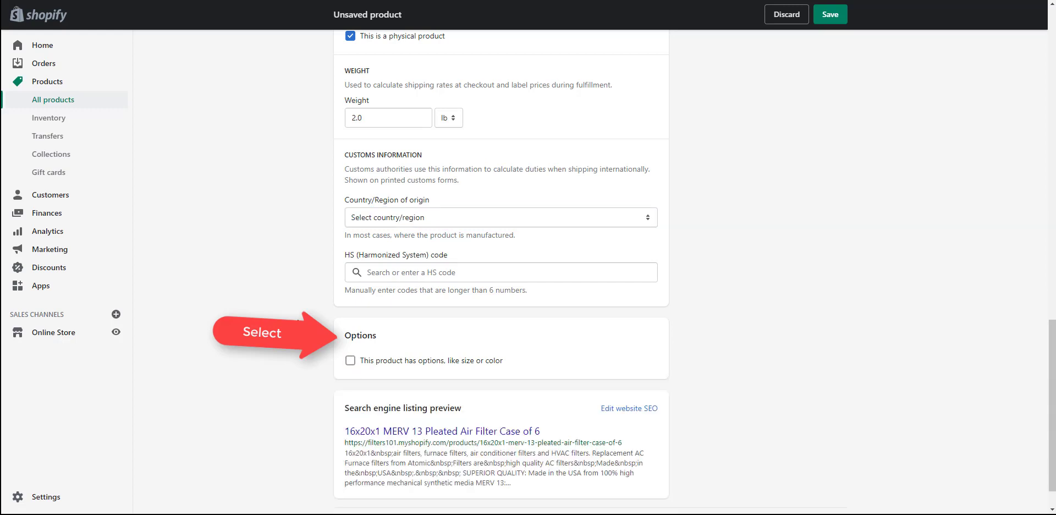
scroll(350, 365, "down", 1)
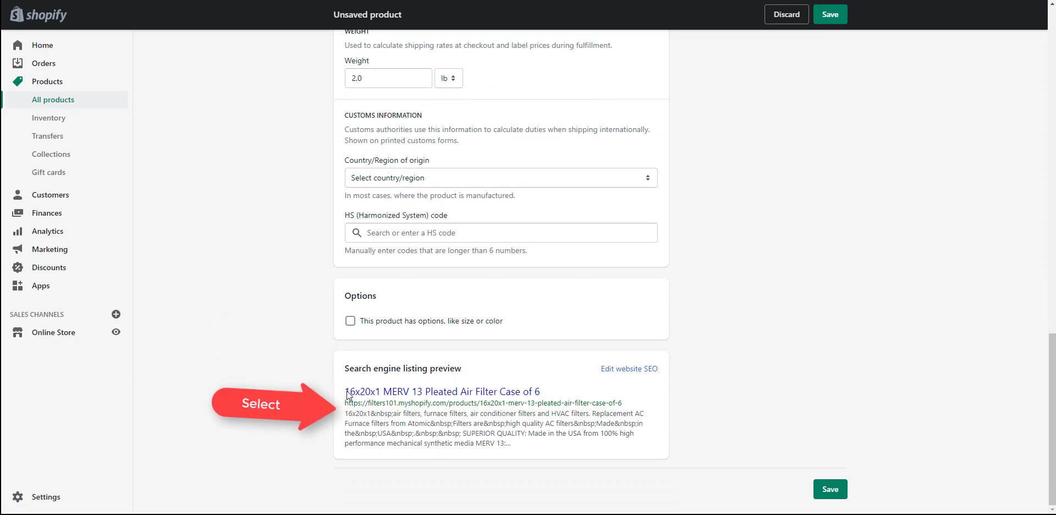
left_click_drag(347, 394, 635, 402)
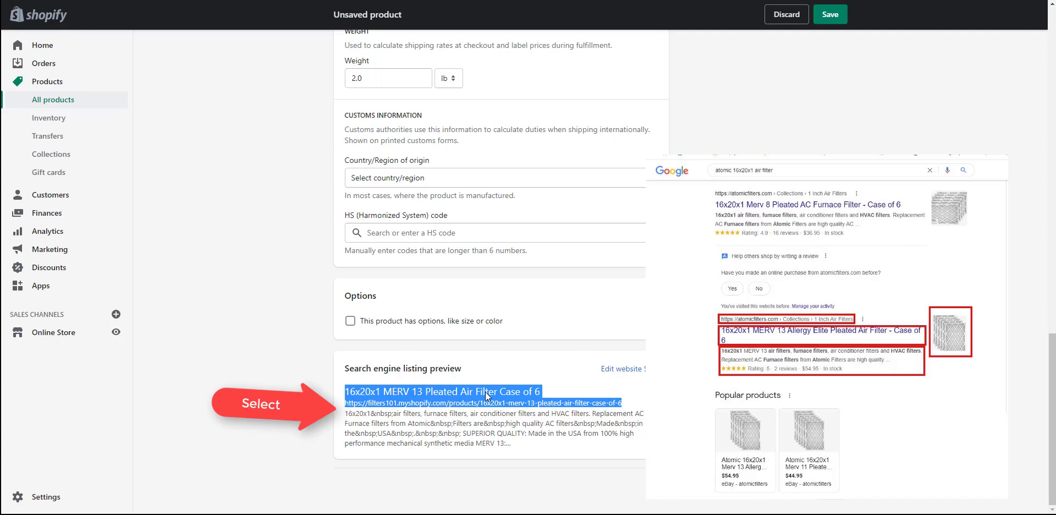
left_click(360, 408)
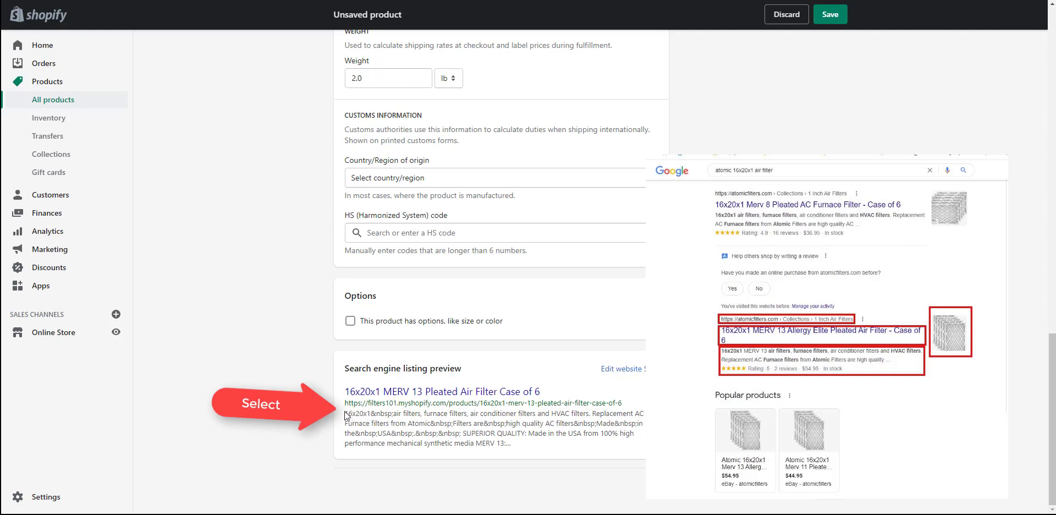
left_click_drag(345, 415, 517, 449)
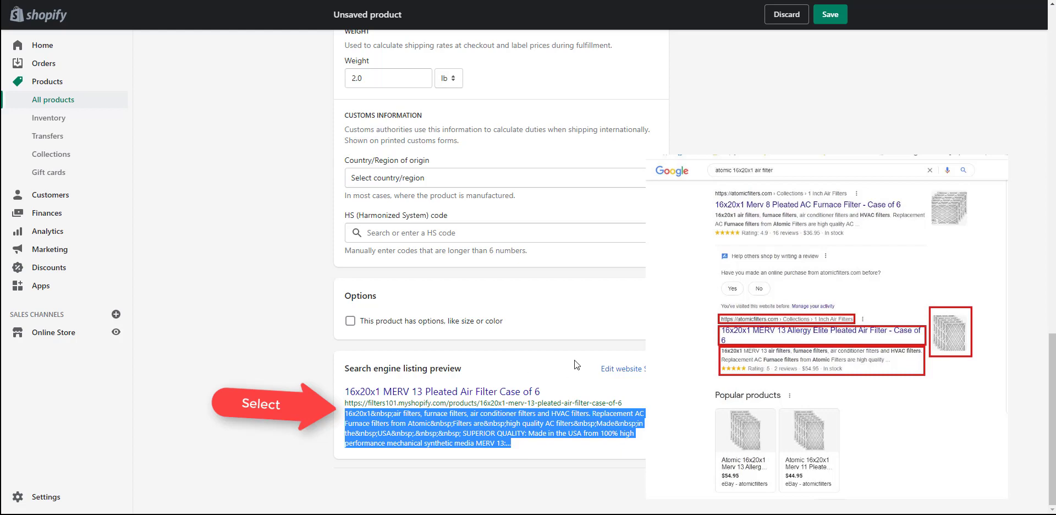
scroll(577, 364, "up", 15)
scroll(578, 364, "up", 7)
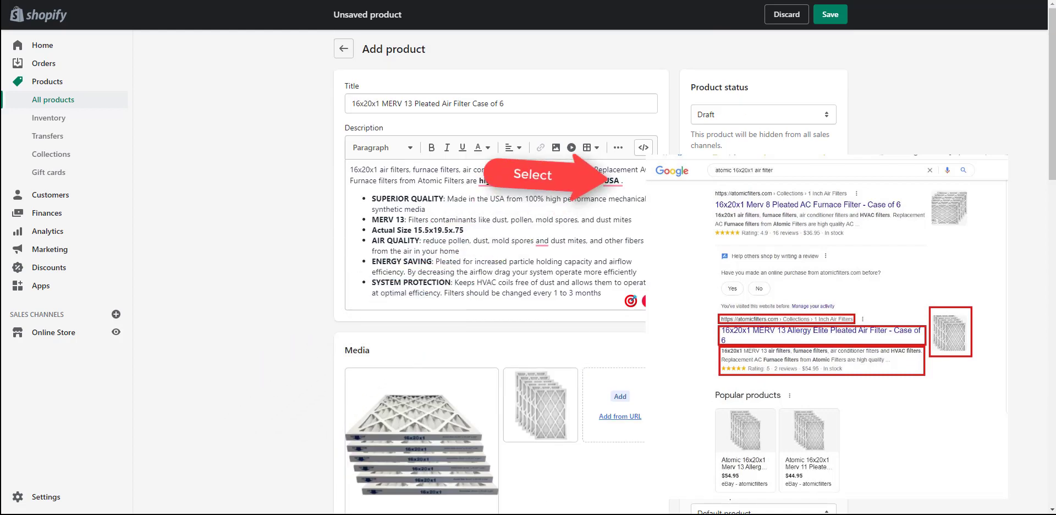
Switch the product status from Draft to Active.
left_click(744, 113)
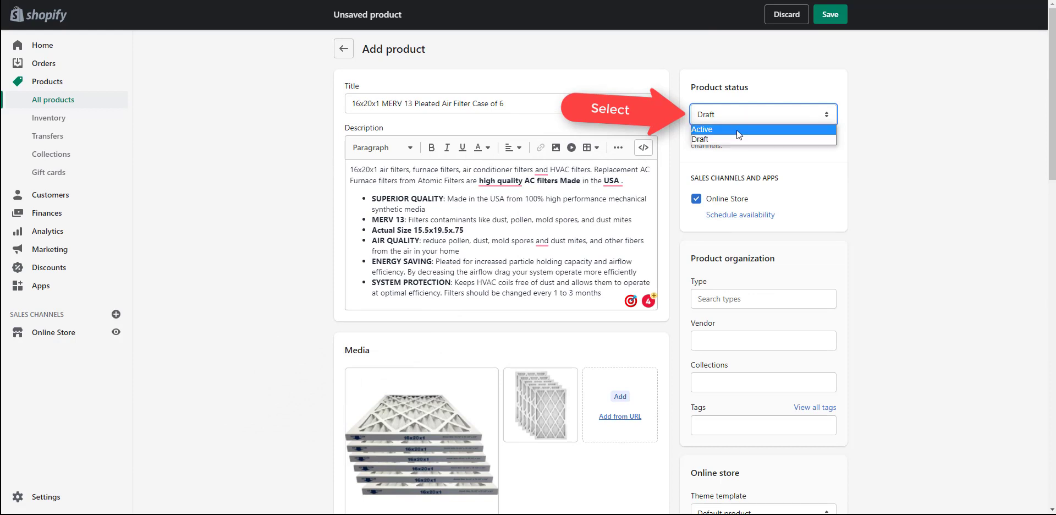
left_click(737, 130)
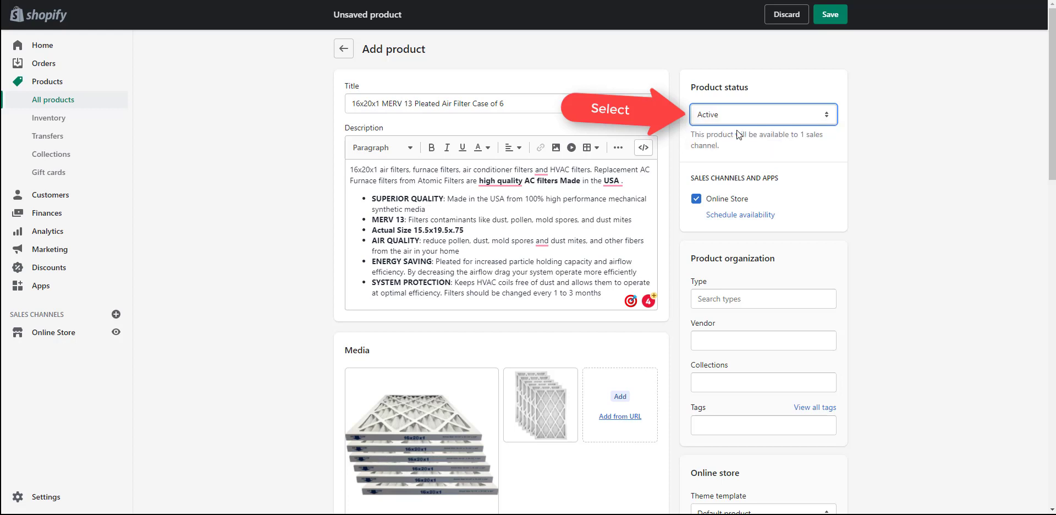
scroll(737, 132, "down", 1)
left_click(717, 243)
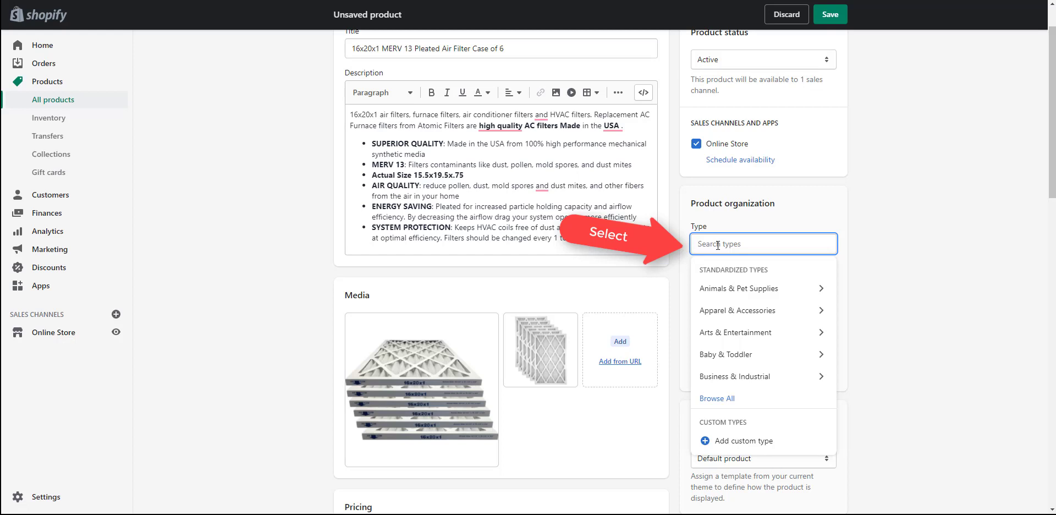
Pick Air Conditioner Filters from the Type suggestions and enter Atomic as vendor.
type("Air Co")
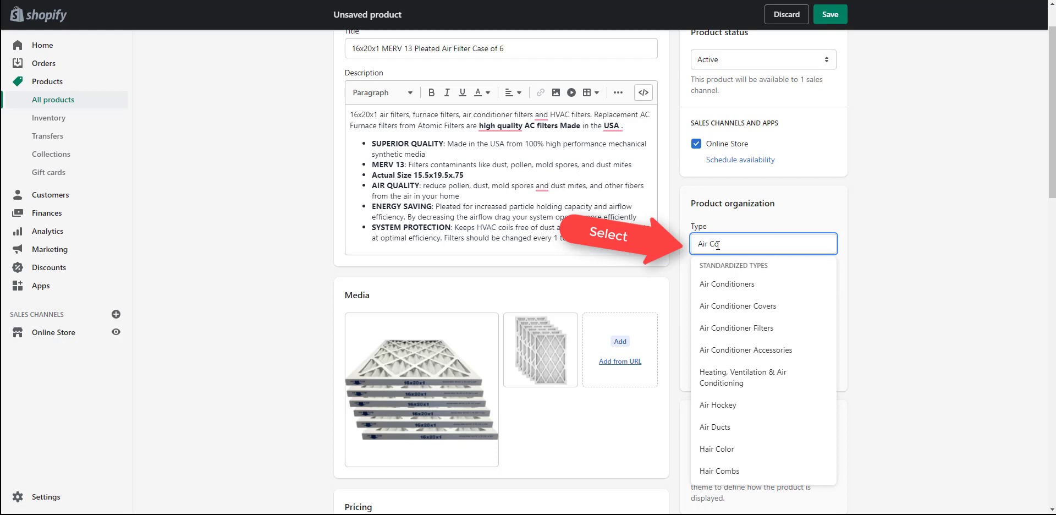
type("ndi")
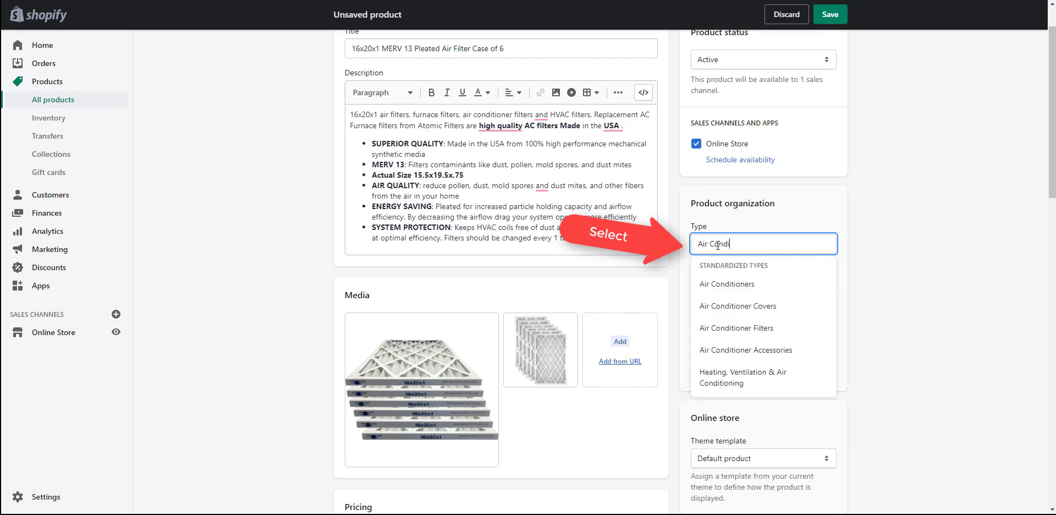
left_click(736, 328)
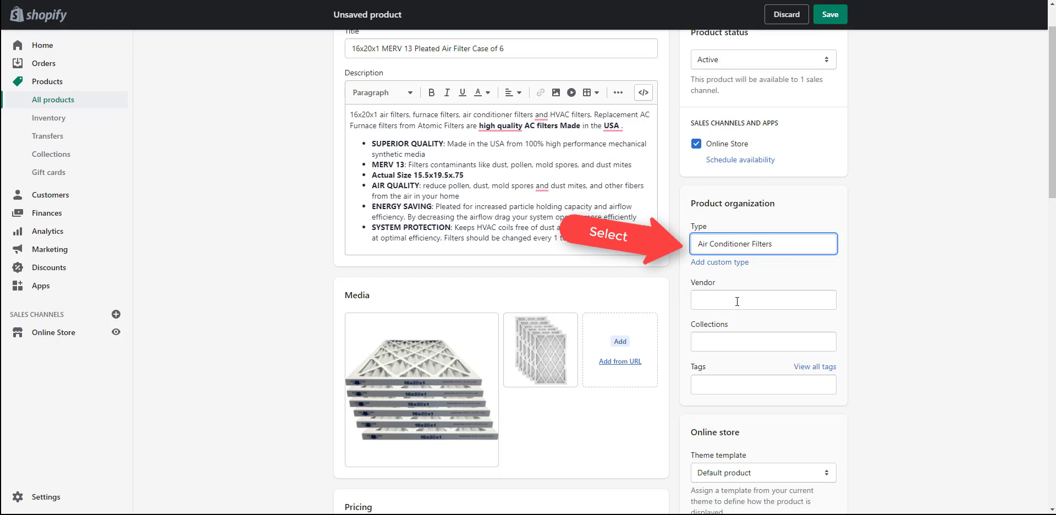
left_click(736, 301)
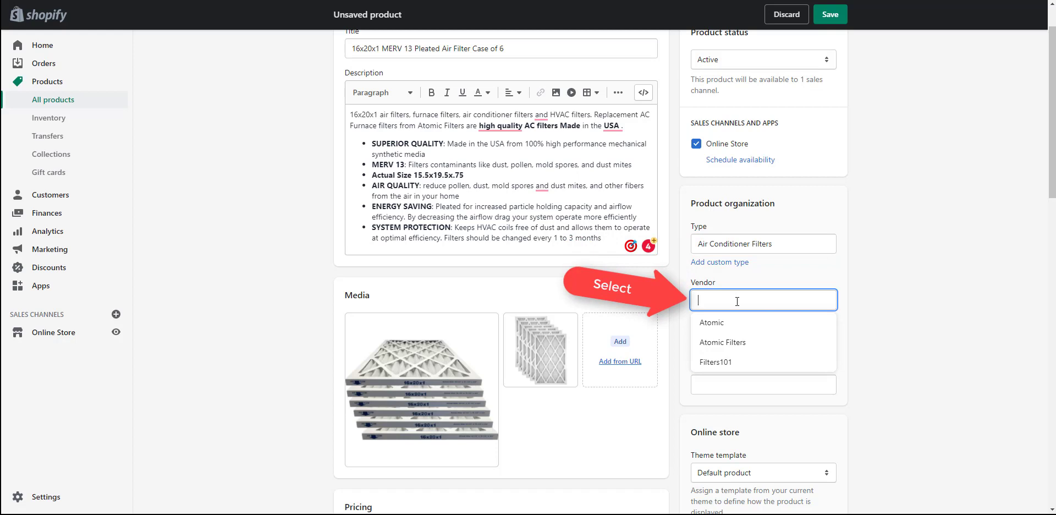
type("Atomic")
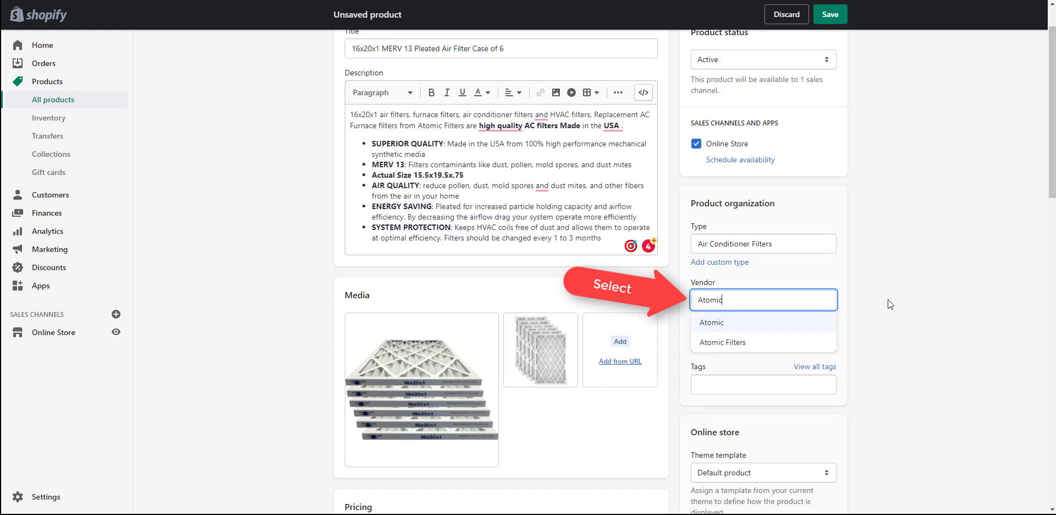
left_click(887, 301)
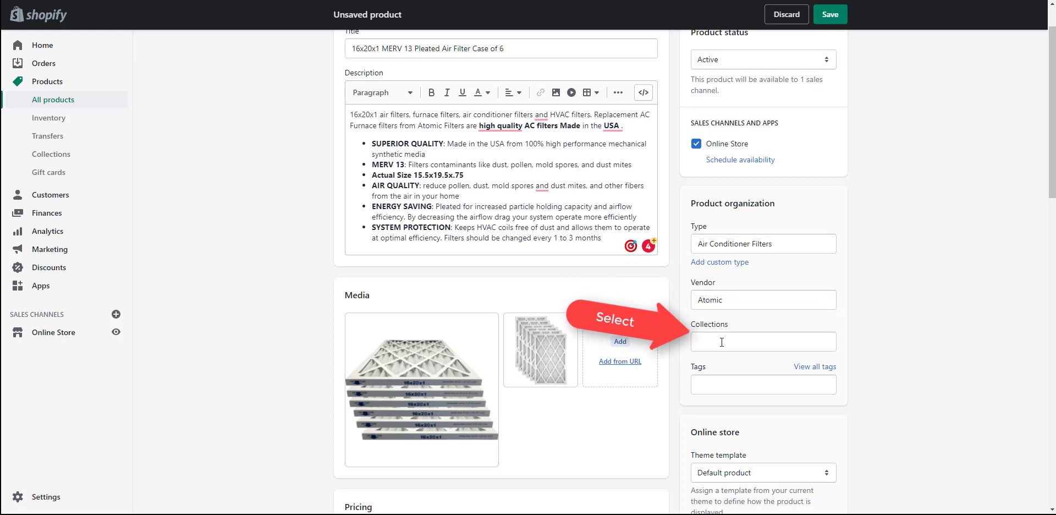
Add the MERV 13 tag from frequently used tags and keep the Default product template.
left_click(735, 385)
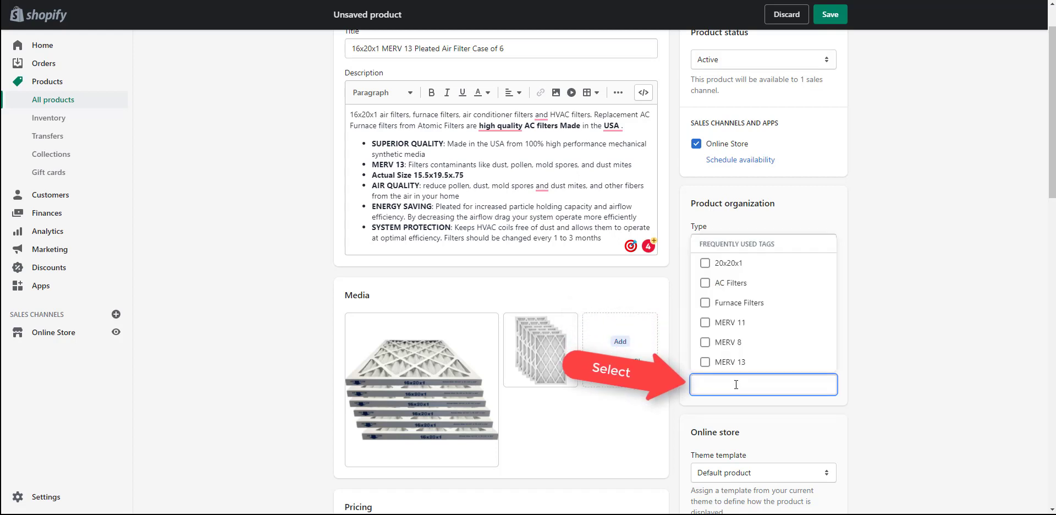
left_click(730, 362)
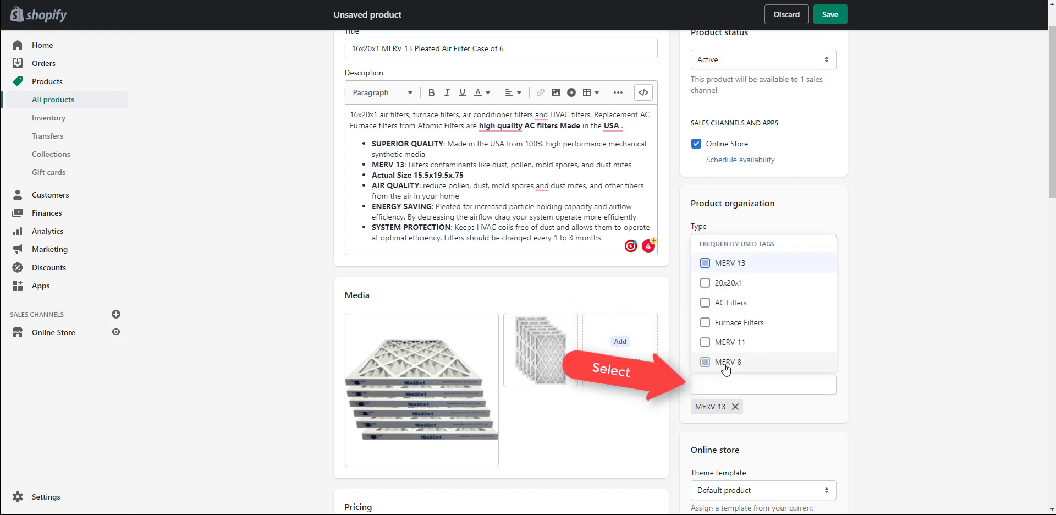
left_click(728, 389)
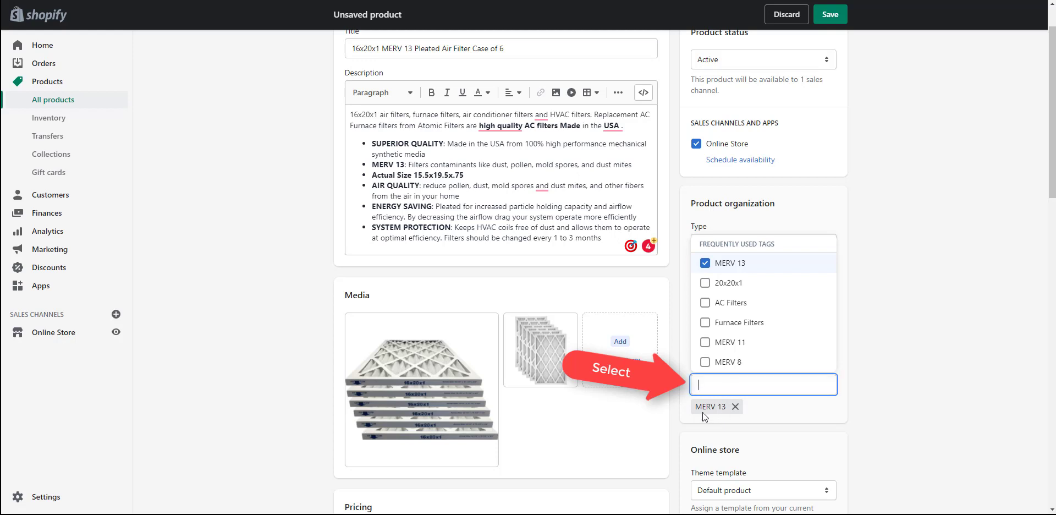
left_click(892, 358)
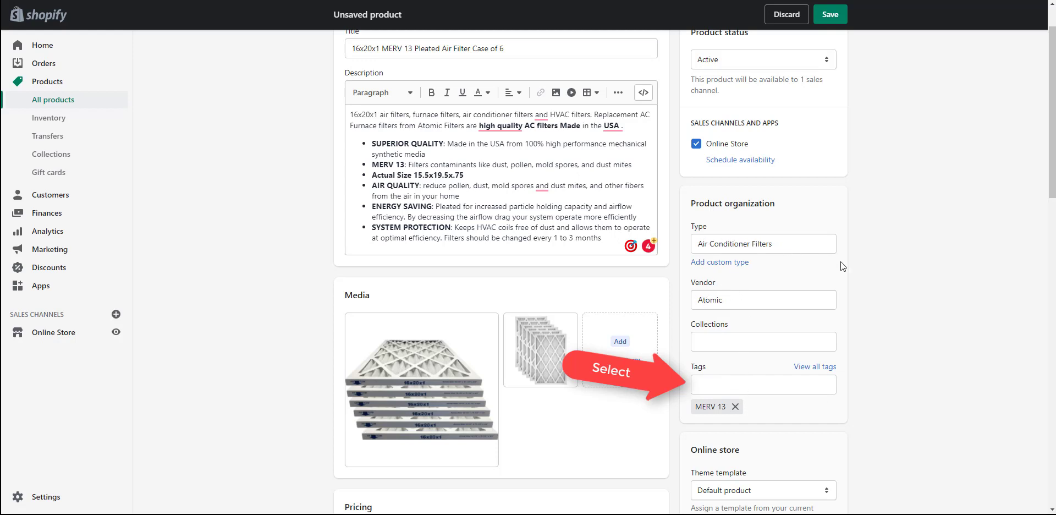
scroll(841, 266, "down", 3)
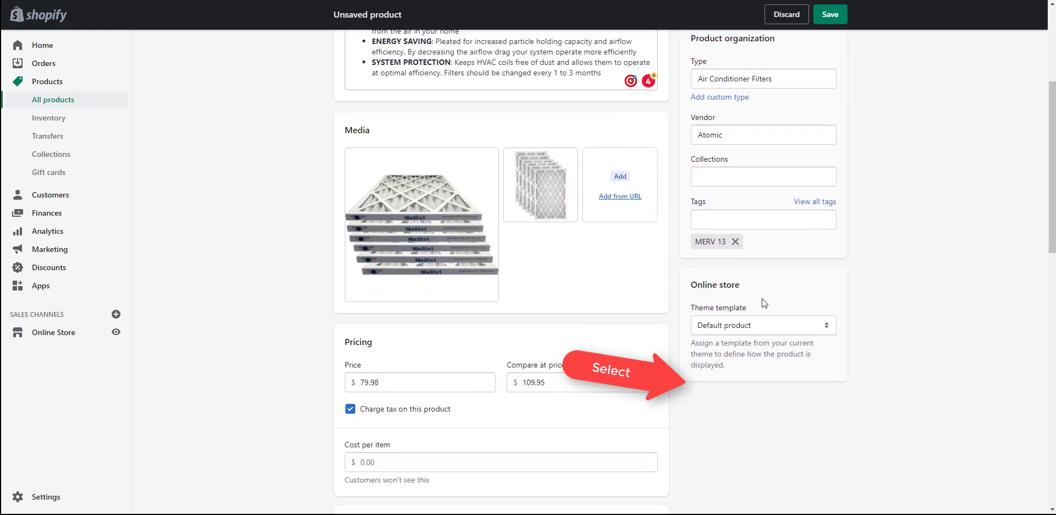
left_click(754, 327)
left_click(754, 328)
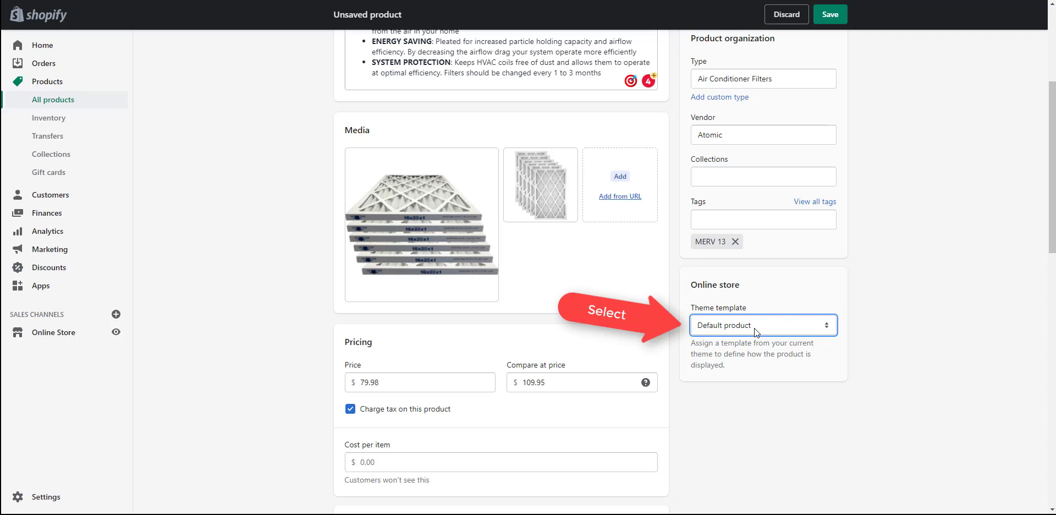
scroll(754, 328, "up", 4)
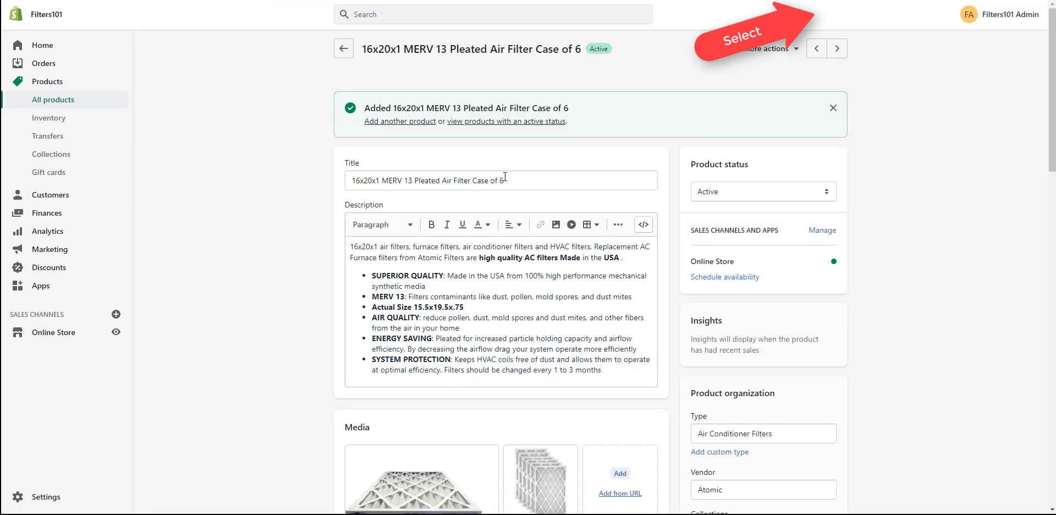
Select and copy the full product title from the Title field.
left_click_drag(505, 180, 350, 180)
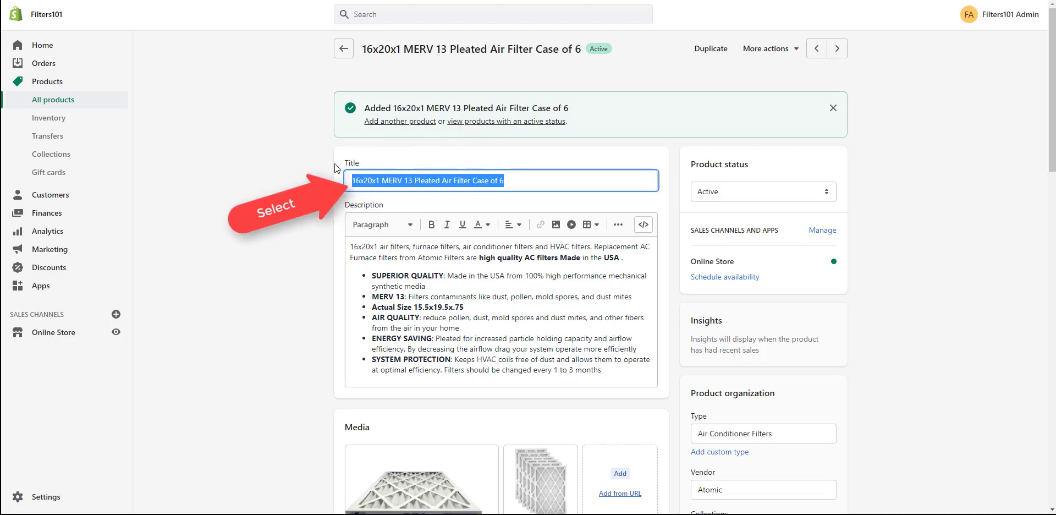
right_click(394, 180)
left_click(432, 224)
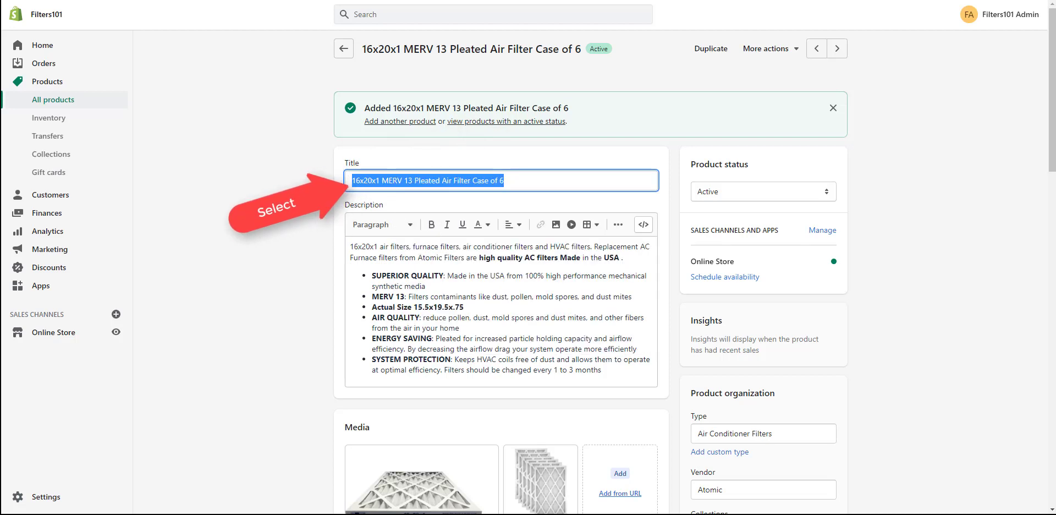
scroll(432, 225, "down", 6)
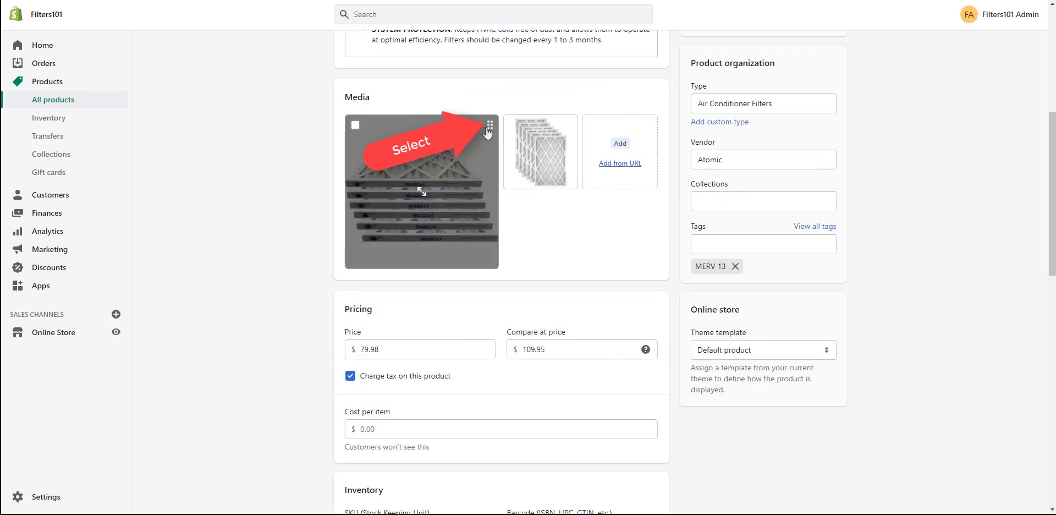
Give the first product image the alt text '16x20x1 MERV 13 Pleated Air Filter Case of 6'.
left_click(497, 126)
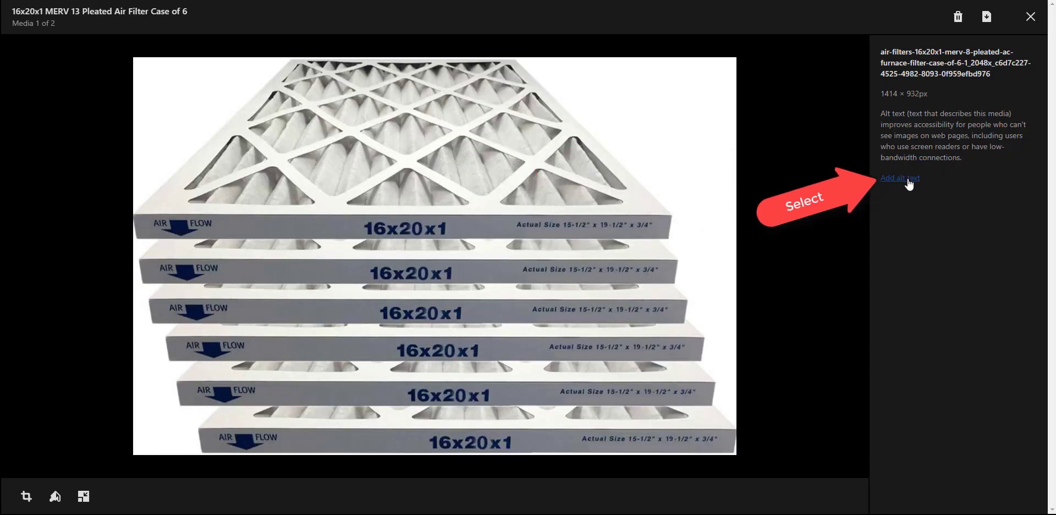
left_click(891, 178)
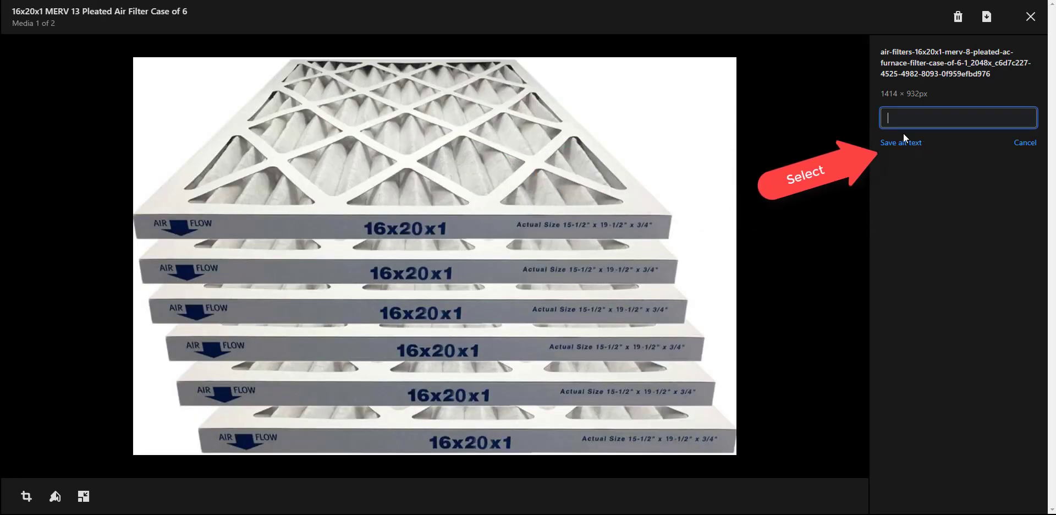
right_click(902, 117)
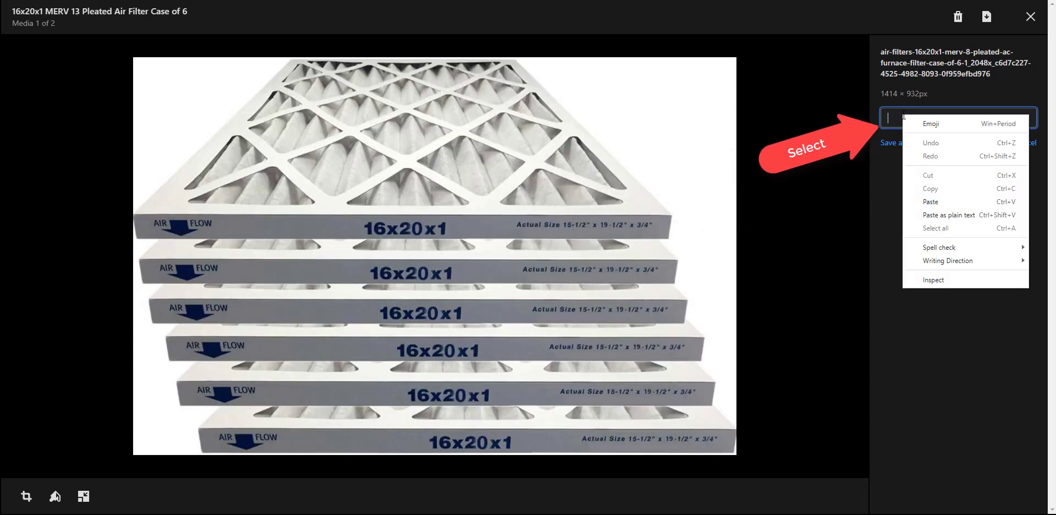
left_click(927, 201)
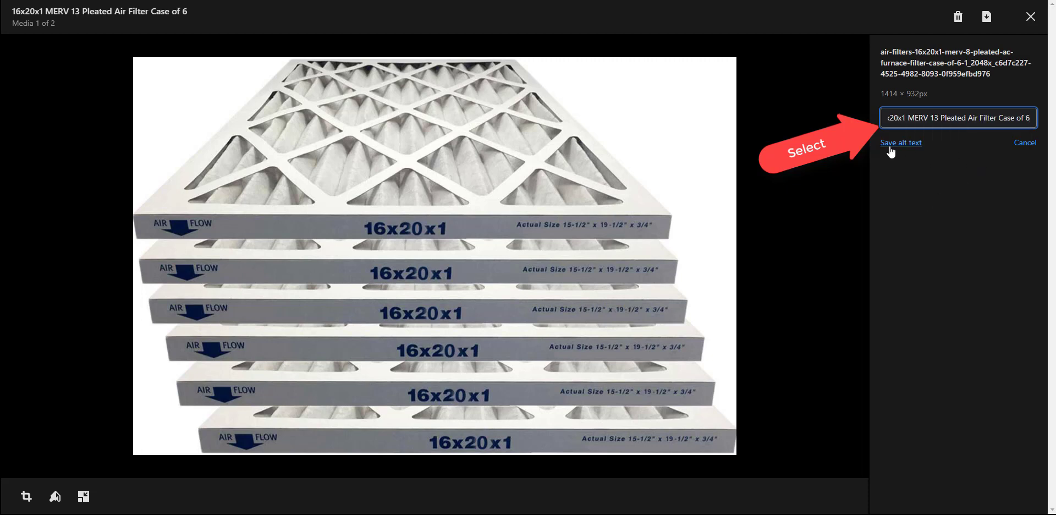
left_click_drag(893, 117, 860, 114)
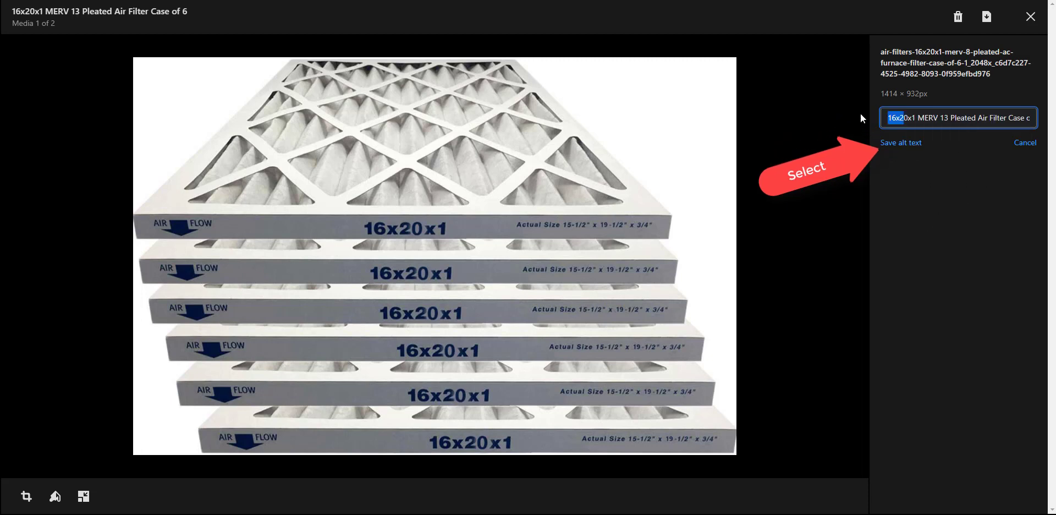
left_click(902, 143)
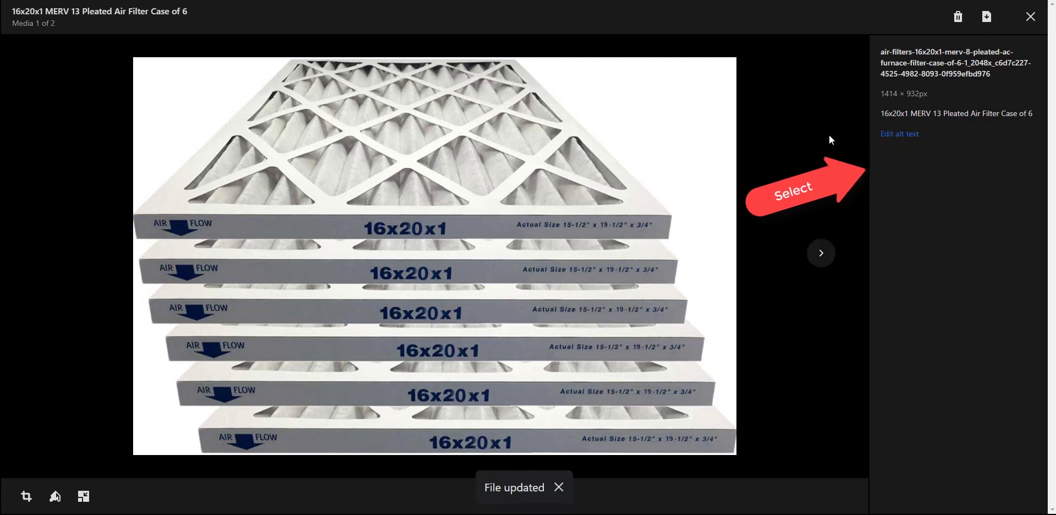
Give the second image the same pasted alt text, save it, and close the viewer.
left_click(813, 256)
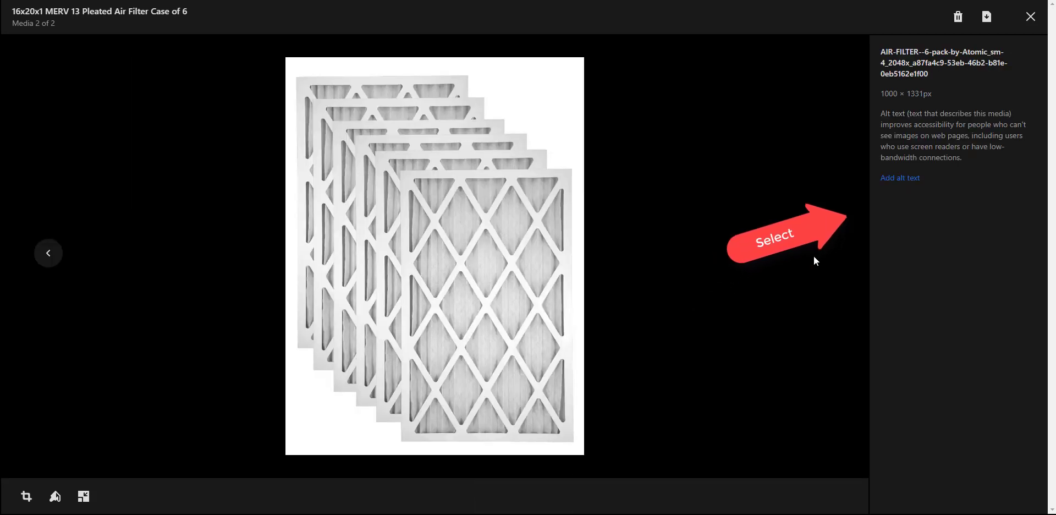
left_click(898, 178)
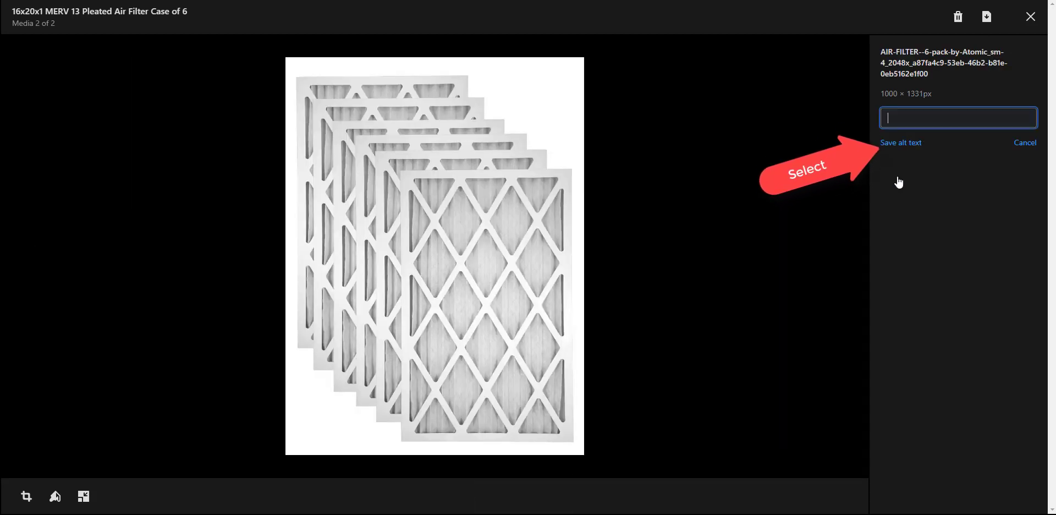
right_click(907, 117)
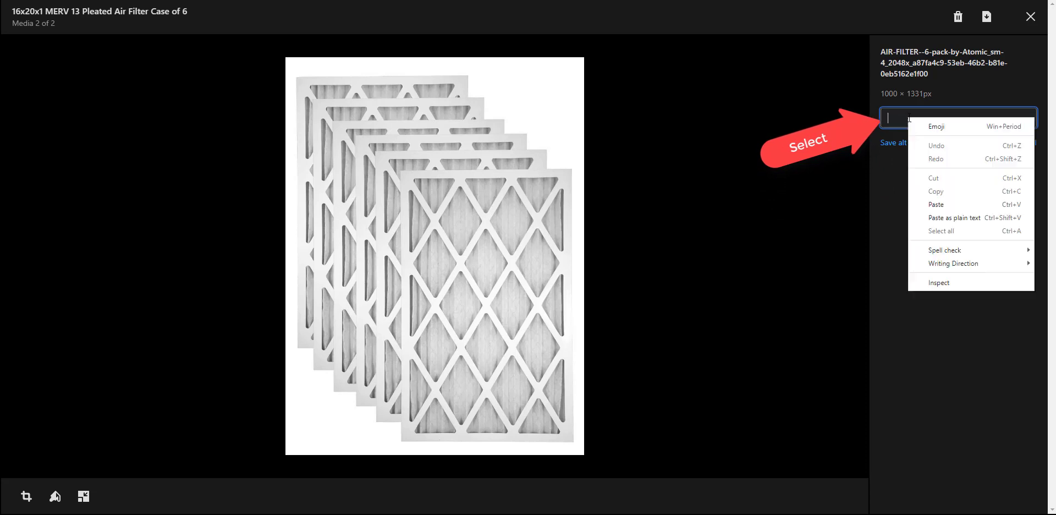
left_click(935, 204)
left_click(898, 144)
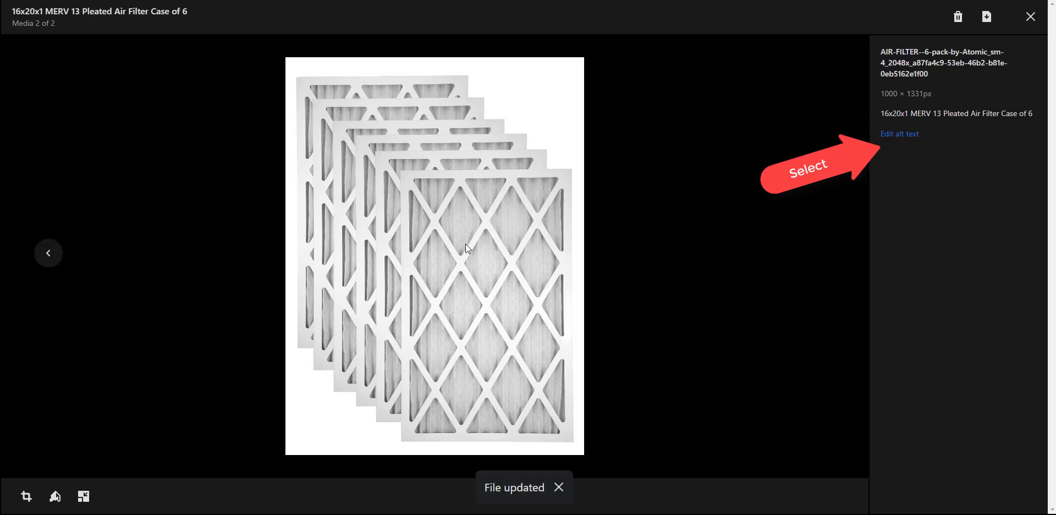
left_click(1025, 20)
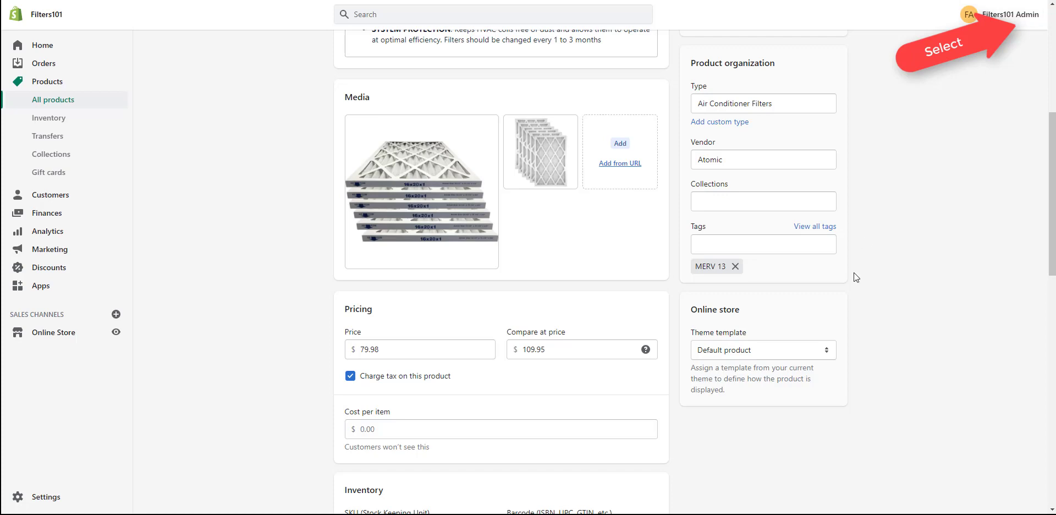
Preview the air filter case product on the Debut storefront from More actions.
scroll(855, 273, "up", 6)
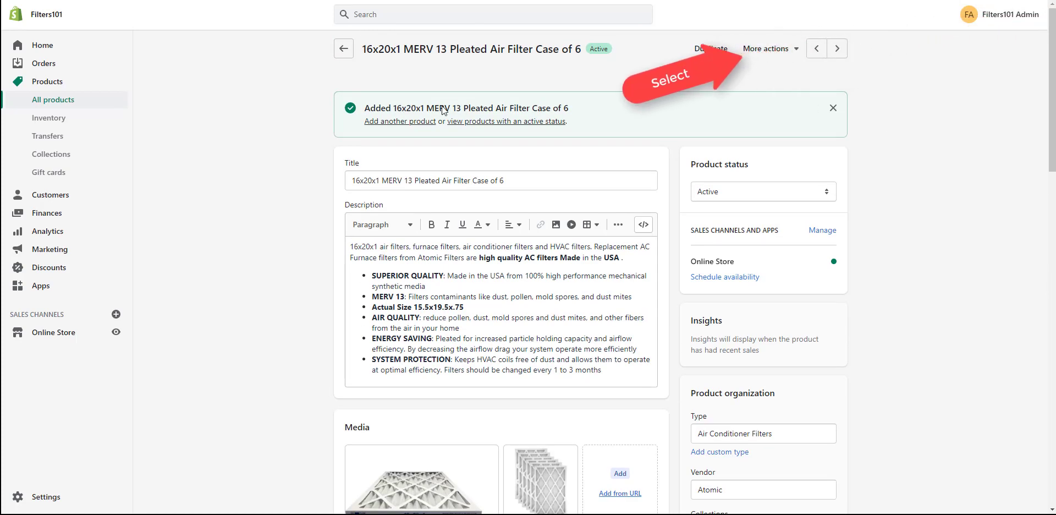
left_click(766, 52)
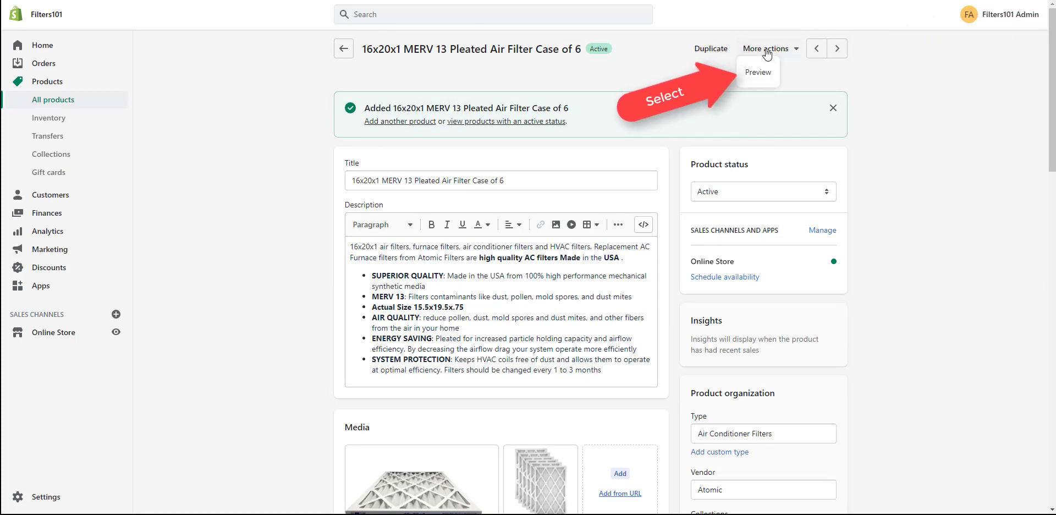
left_click(754, 81)
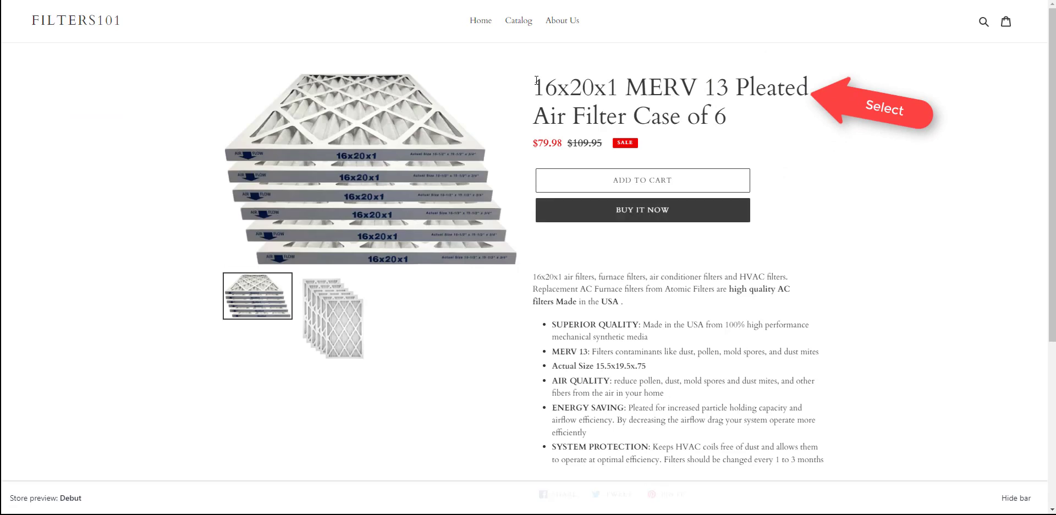
left_click_drag(533, 87, 727, 119)
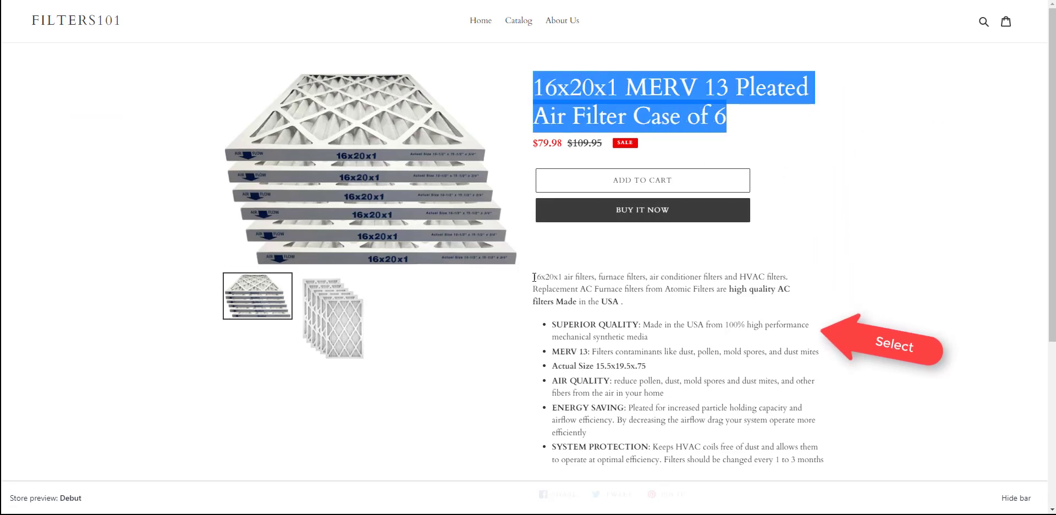
left_click_drag(535, 281, 825, 461)
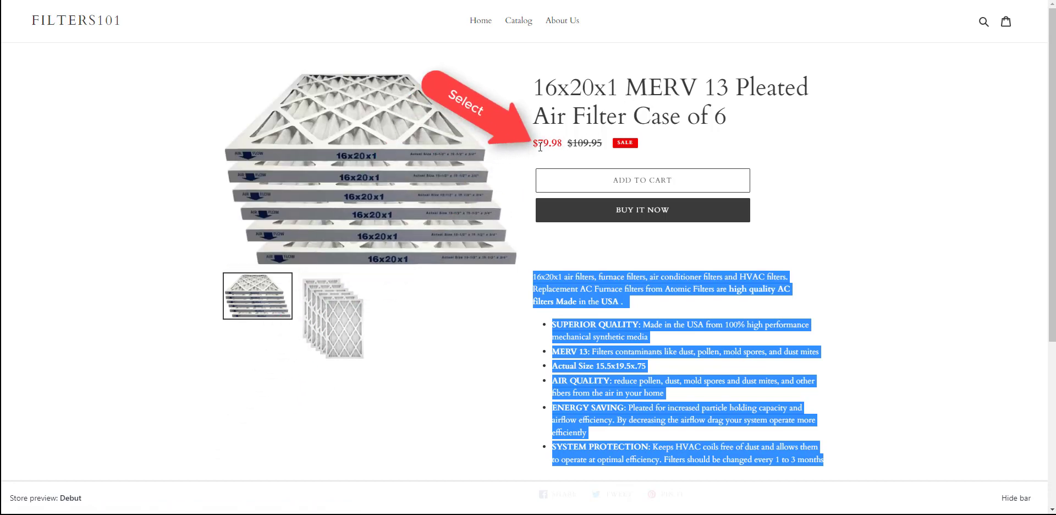
left_click_drag(532, 143, 602, 141)
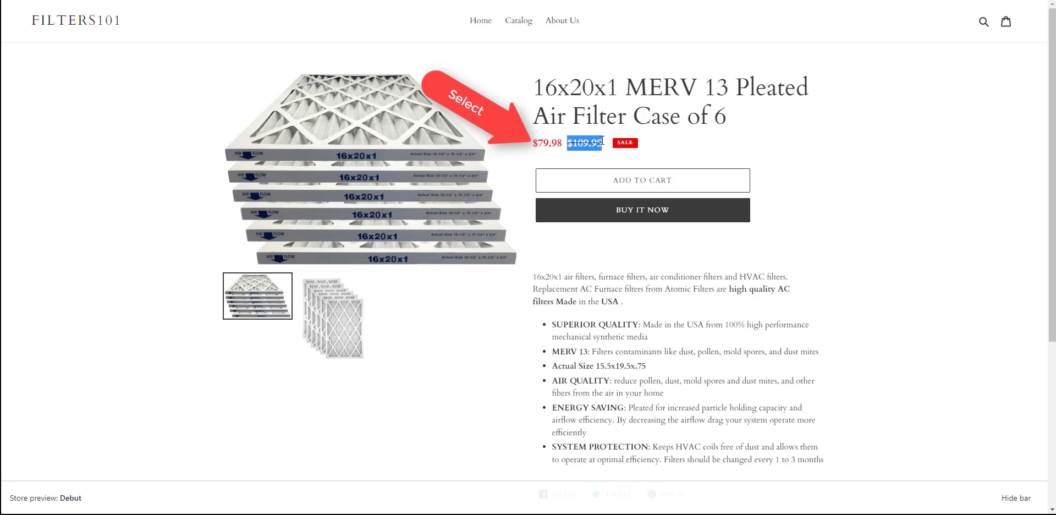